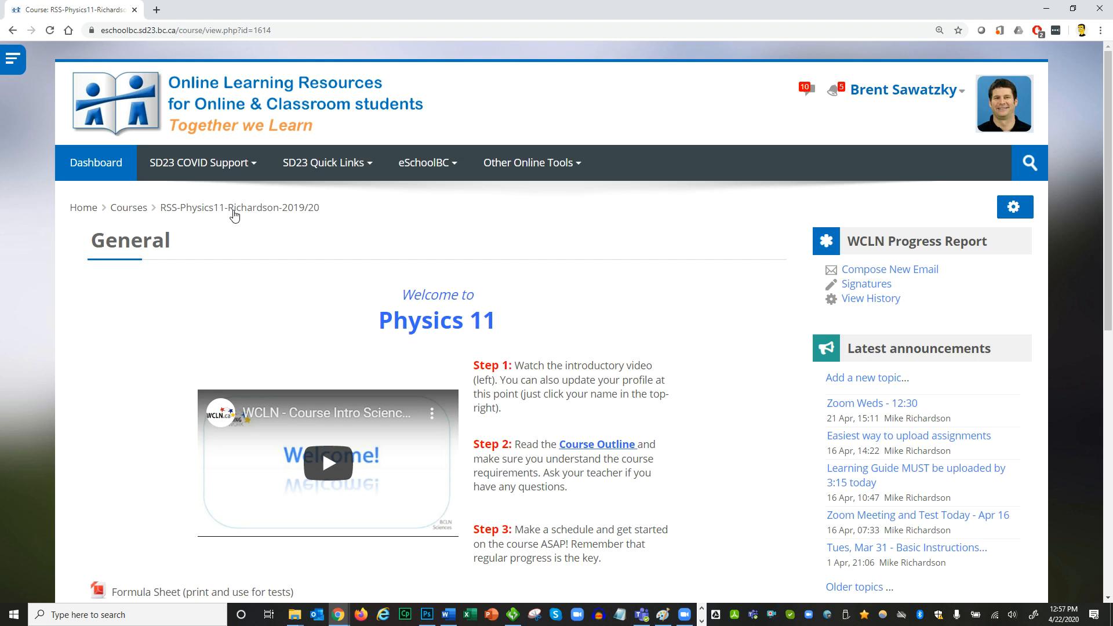
# Open the U1 Learning Guide assignment from Unit 1 (Math Tools) of the Physics 11 course
pyautogui.scroll(-2, 406, 357)
pyautogui.scroll(-7, 534, 385)
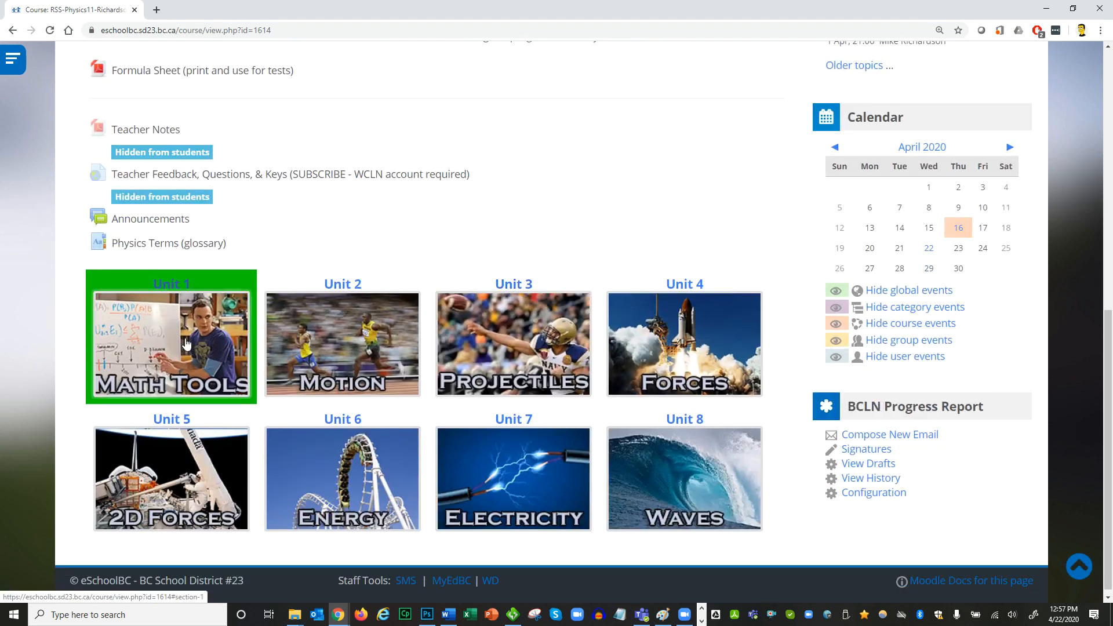
pyautogui.click(185, 346)
pyautogui.scroll(-4, 577, 321)
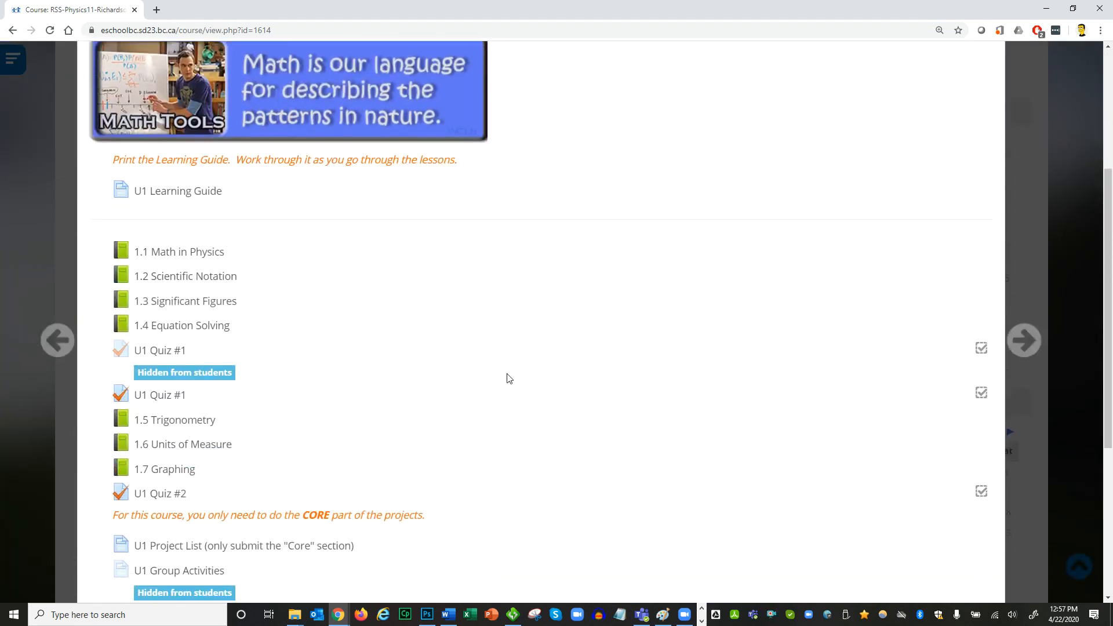
pyautogui.scroll(-5, 509, 379)
pyautogui.click(173, 396)
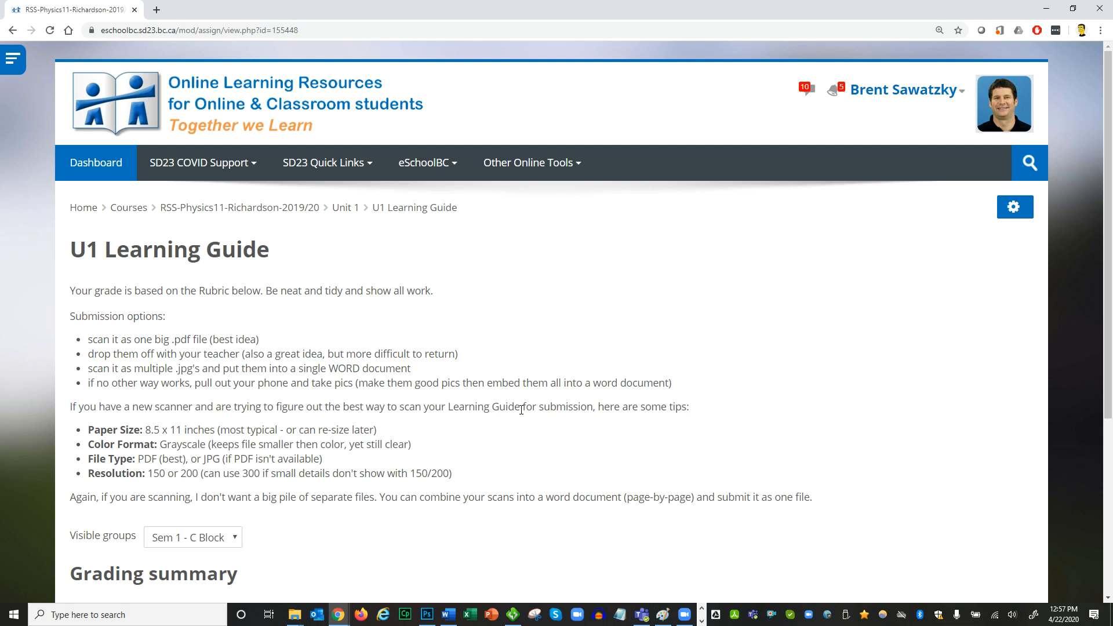
# Limit the assignment's visible groups to Semester 2 and open its grading table
pyautogui.scroll(-2, 521, 410)
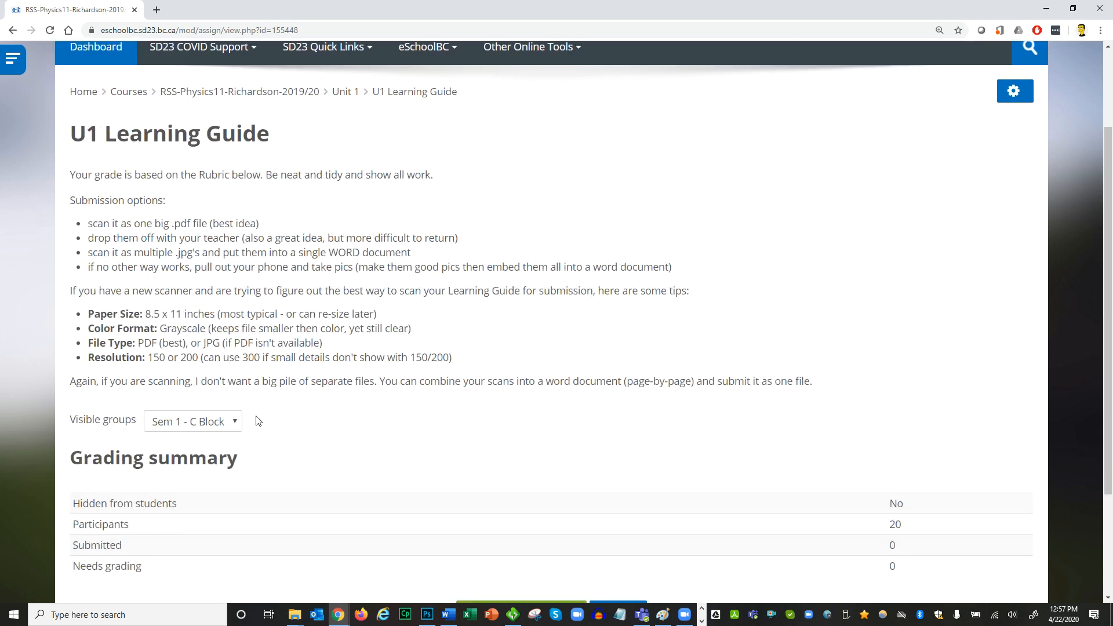
pyautogui.click(221, 426)
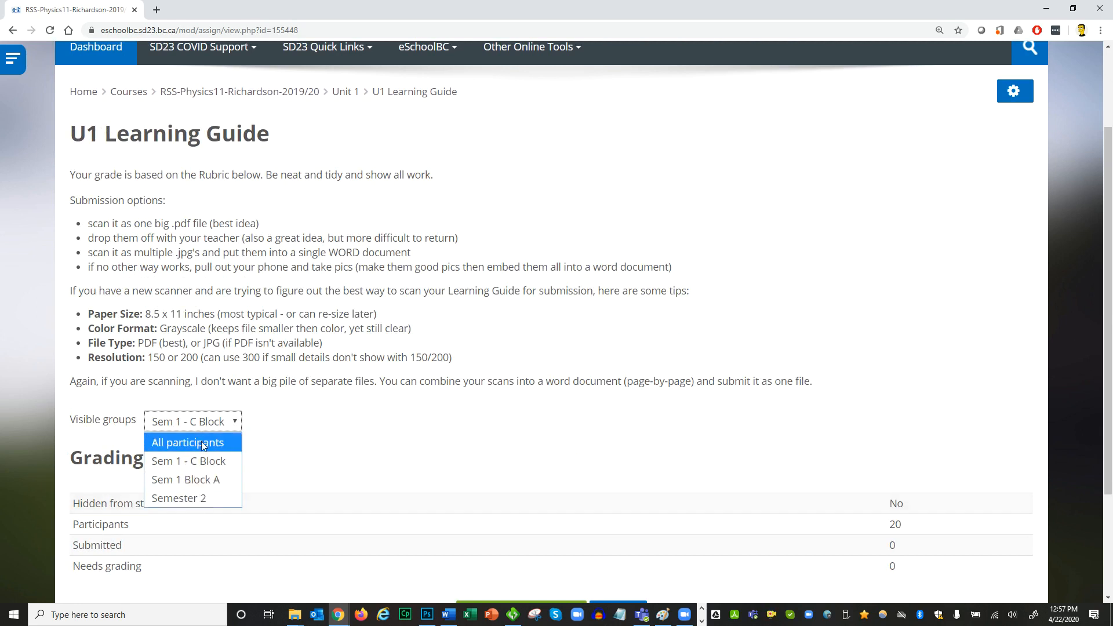
pyautogui.click(193, 499)
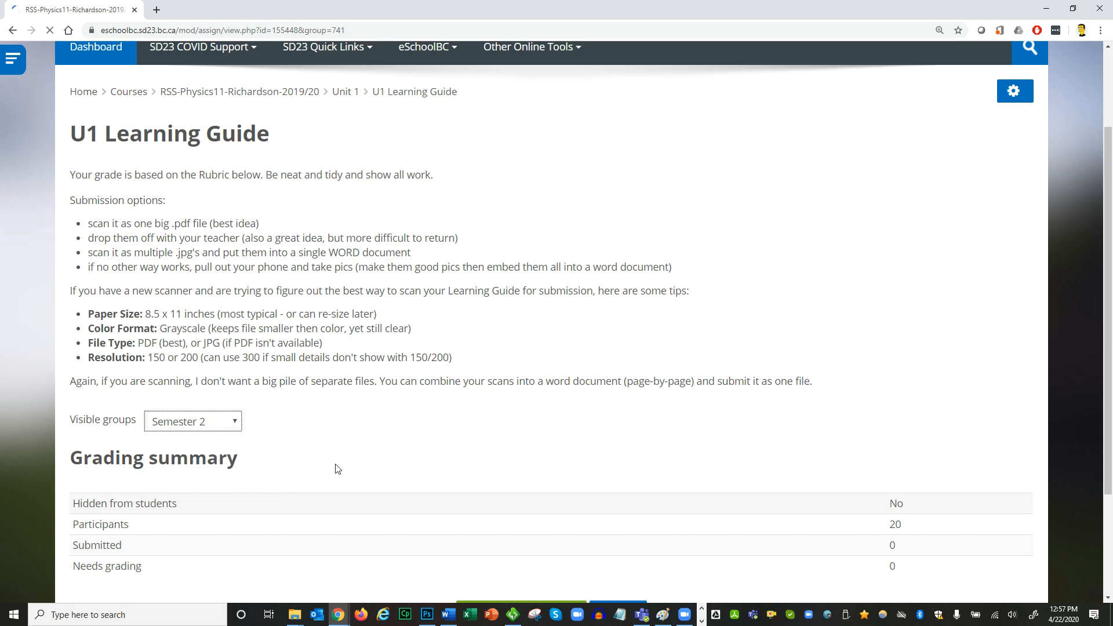
pyautogui.scroll(-3, 406, 510)
pyautogui.click(544, 464)
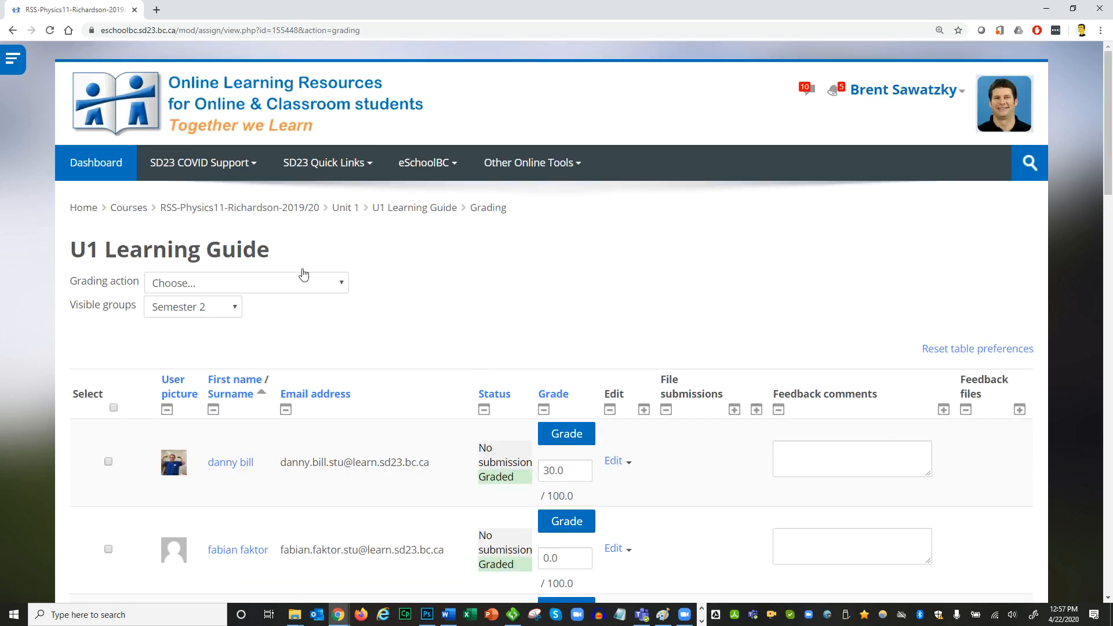
# Look at the visible groups choices in the grading table, then return to the Physics 11 course main page
pyautogui.click(222, 311)
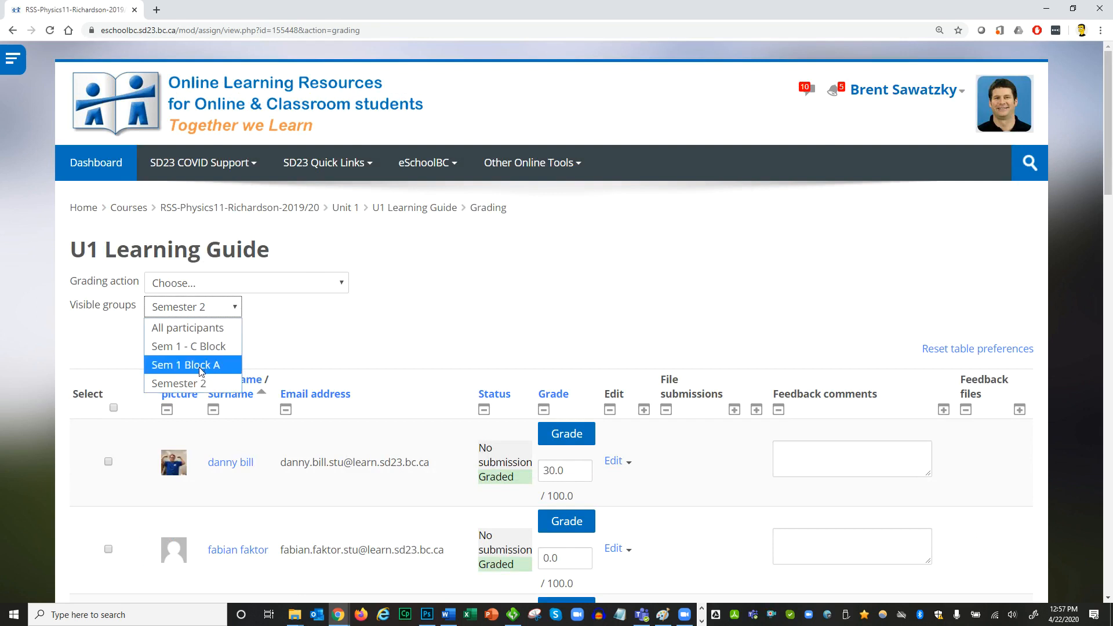
pyautogui.click(345, 208)
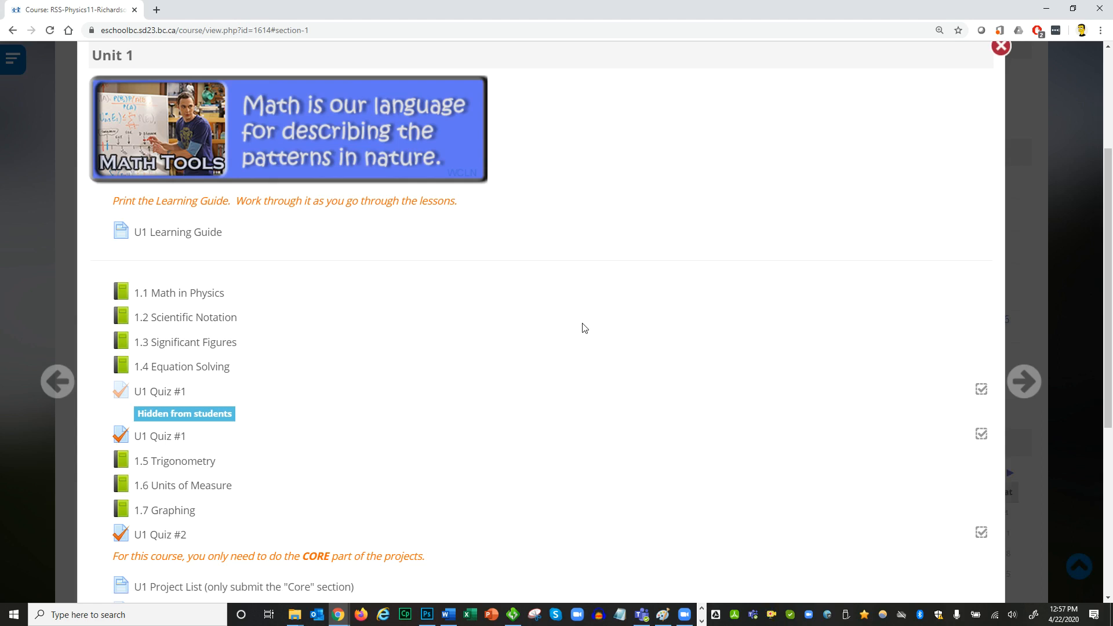
pyautogui.scroll(3, 628, 386)
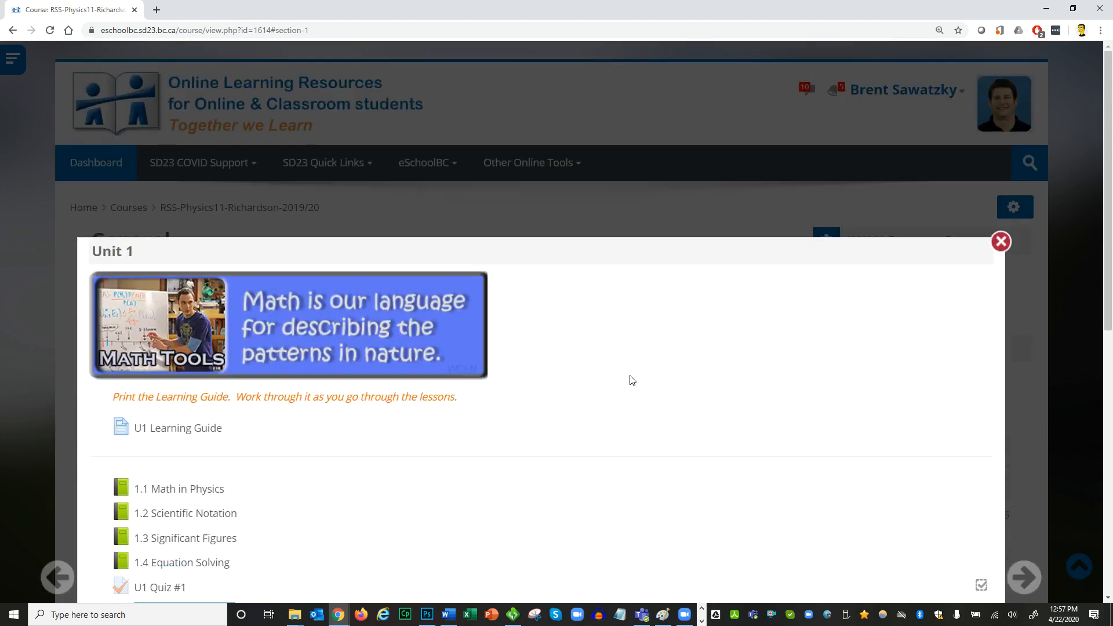
pyautogui.click(1001, 243)
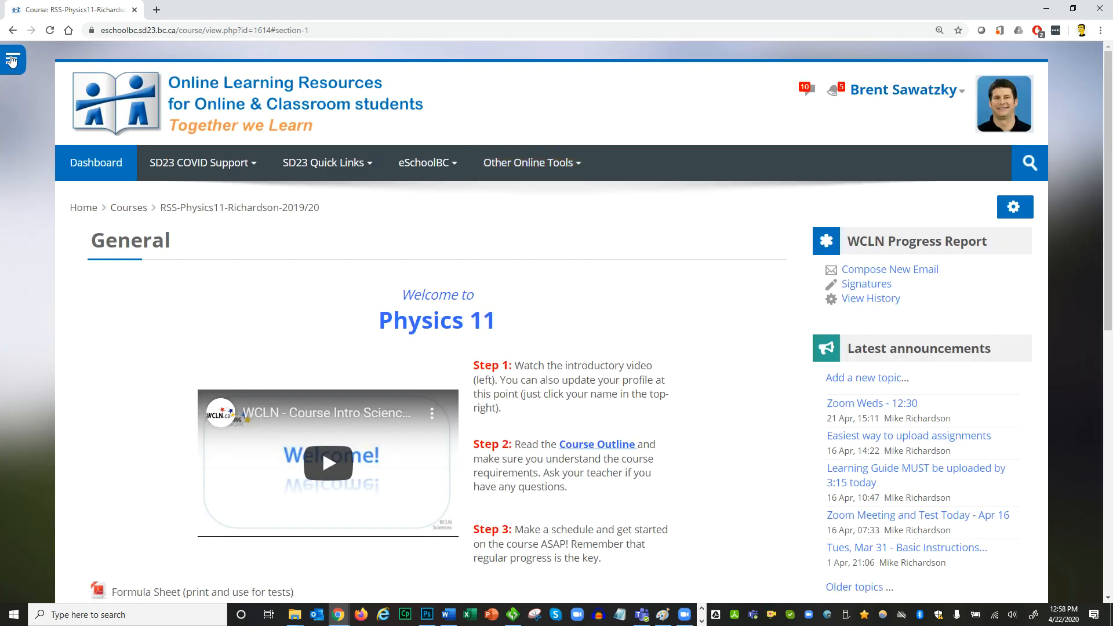
# Open the Participants list of the Physics 11 course
pyautogui.click(12, 60)
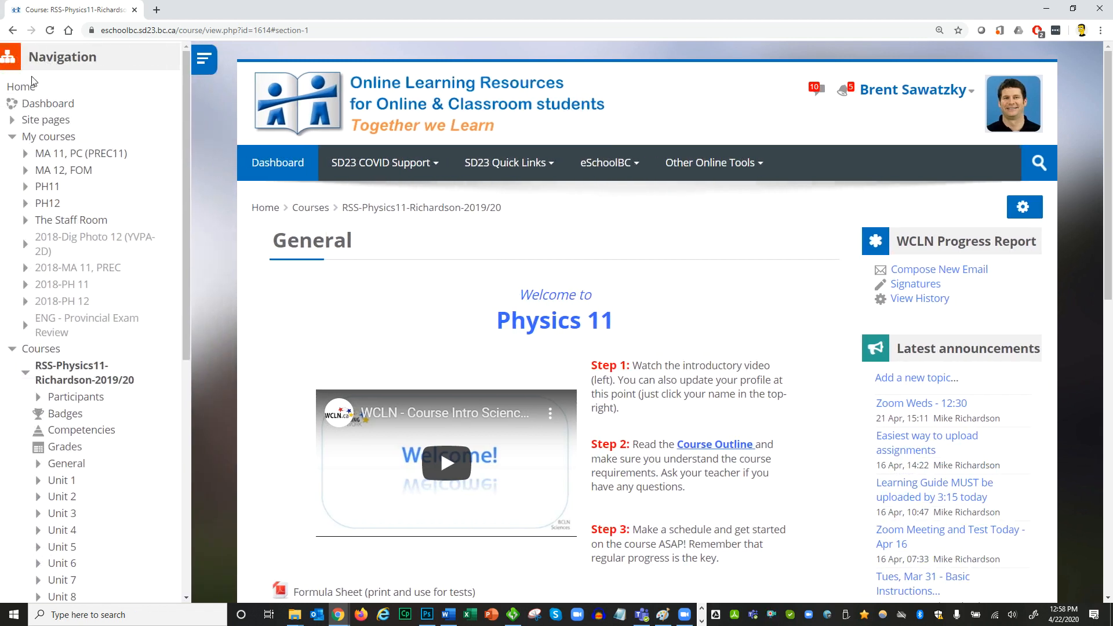
pyautogui.scroll(-1, 145, 413)
pyautogui.scroll(-1, 145, 413)
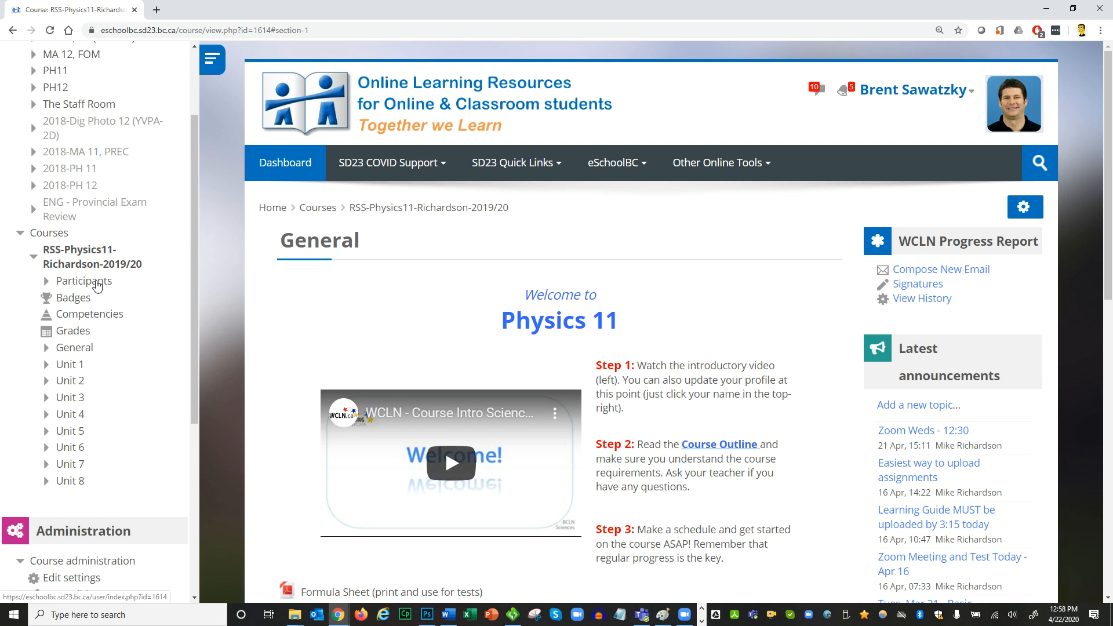
pyautogui.click(90, 282)
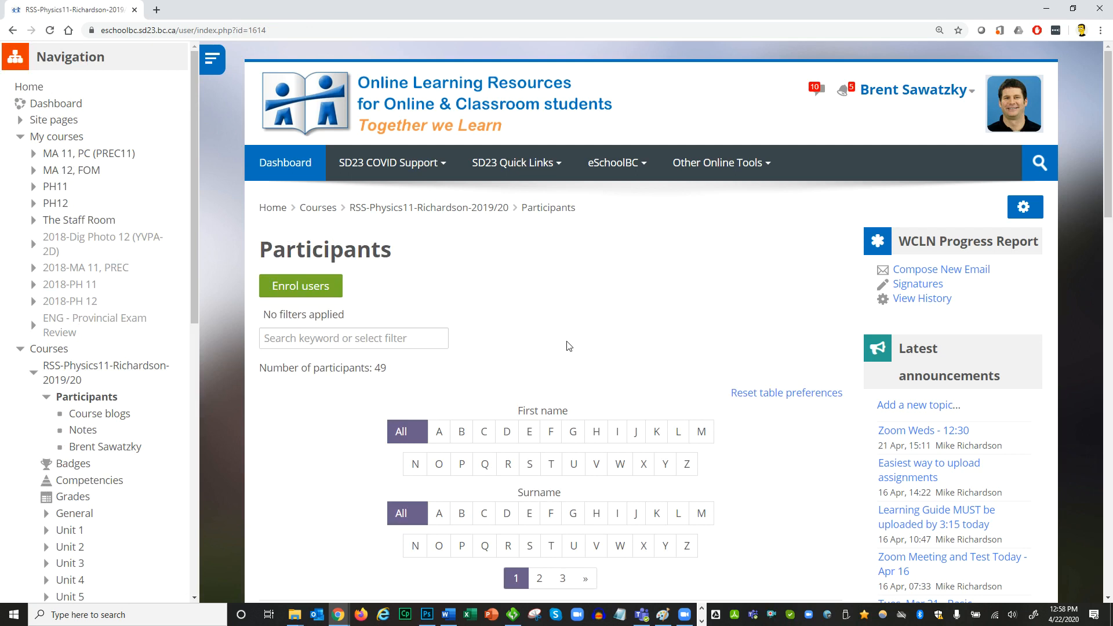
# Search the participant filters for "group" to look up the available group filters
pyautogui.click(304, 337)
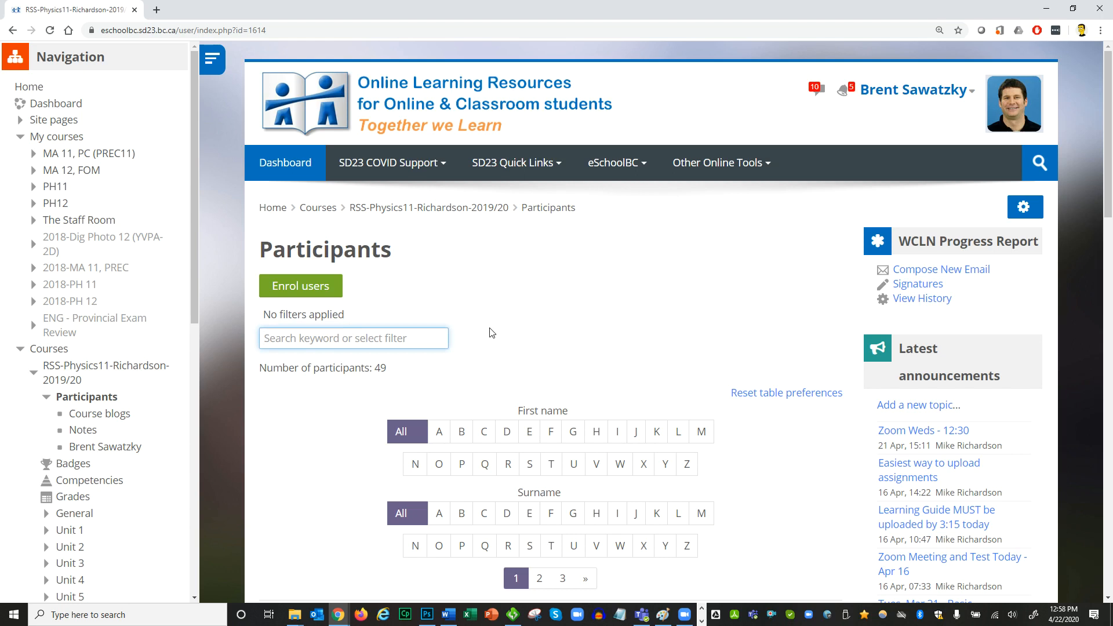
pyautogui.write('group')
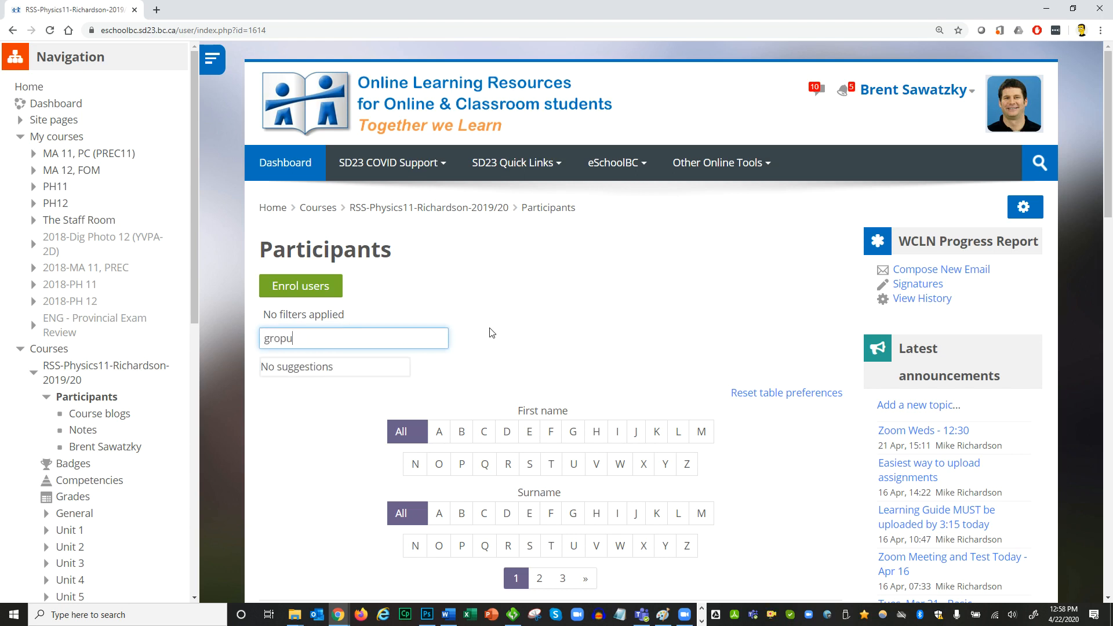
pyautogui.press('BackSpace')
pyautogui.write('i')
pyautogui.write('p')
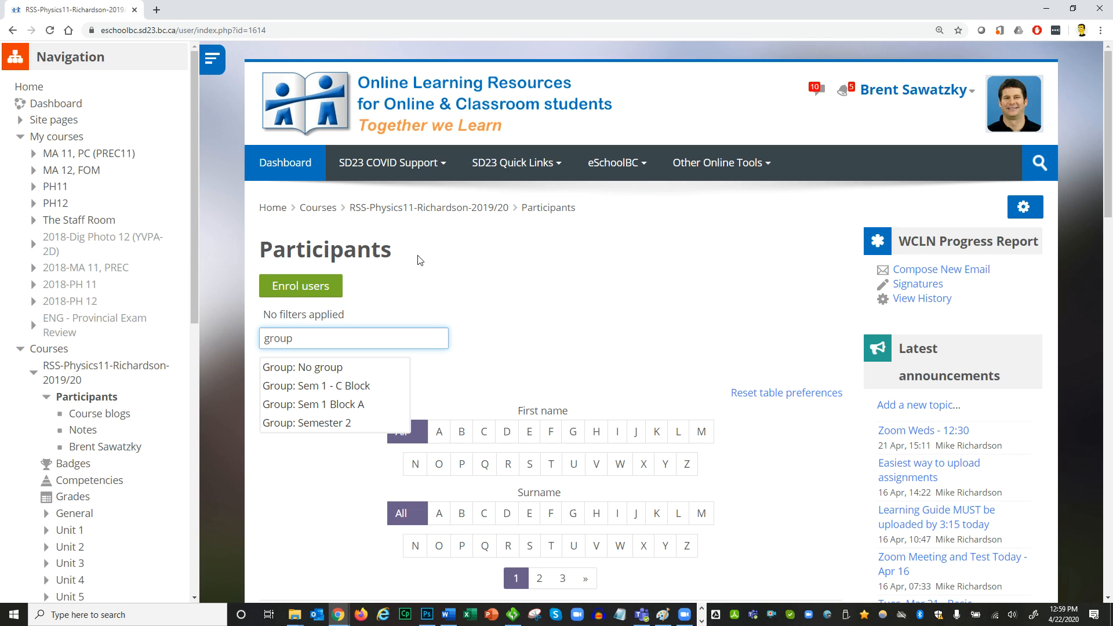
# Return to the course main page, collapse the navigation, and open the course settings for editing
pyautogui.click(394, 209)
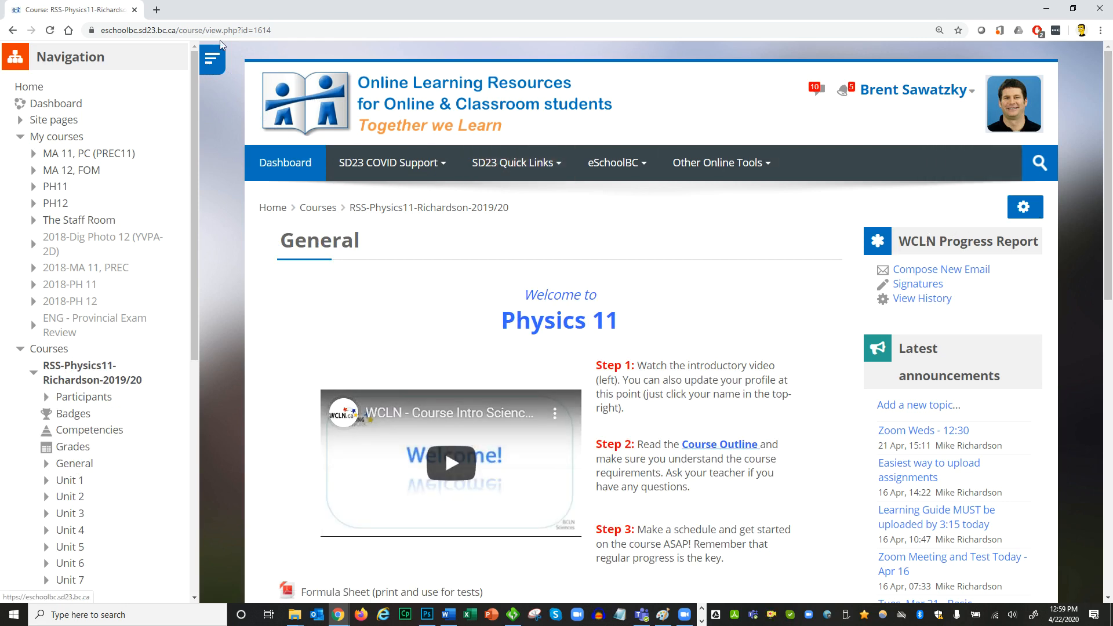
pyautogui.click(210, 69)
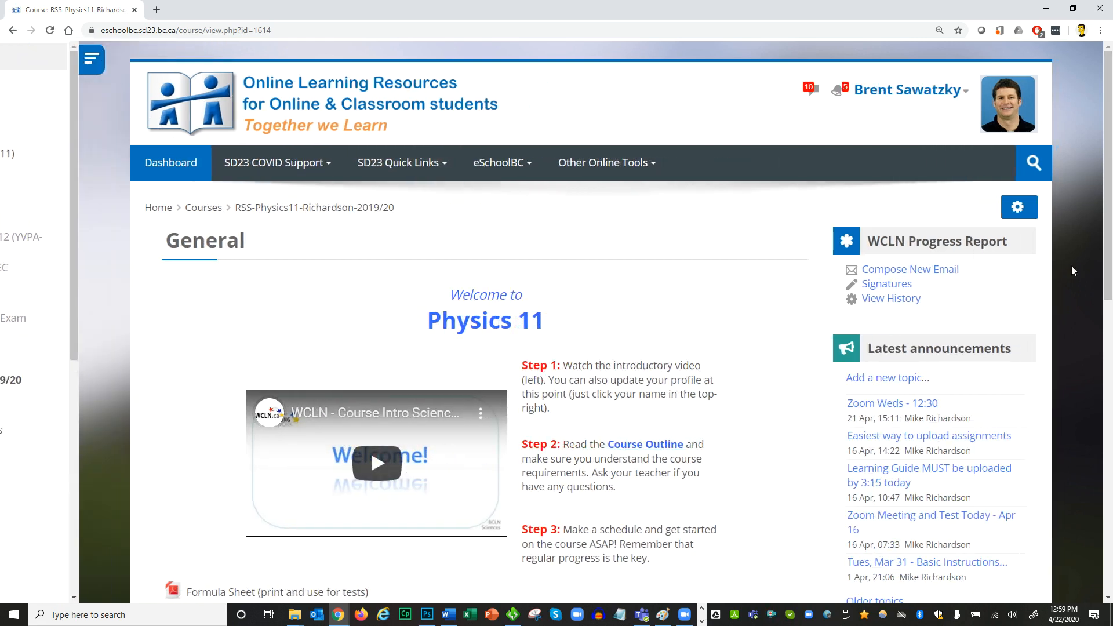
pyautogui.click(1013, 210)
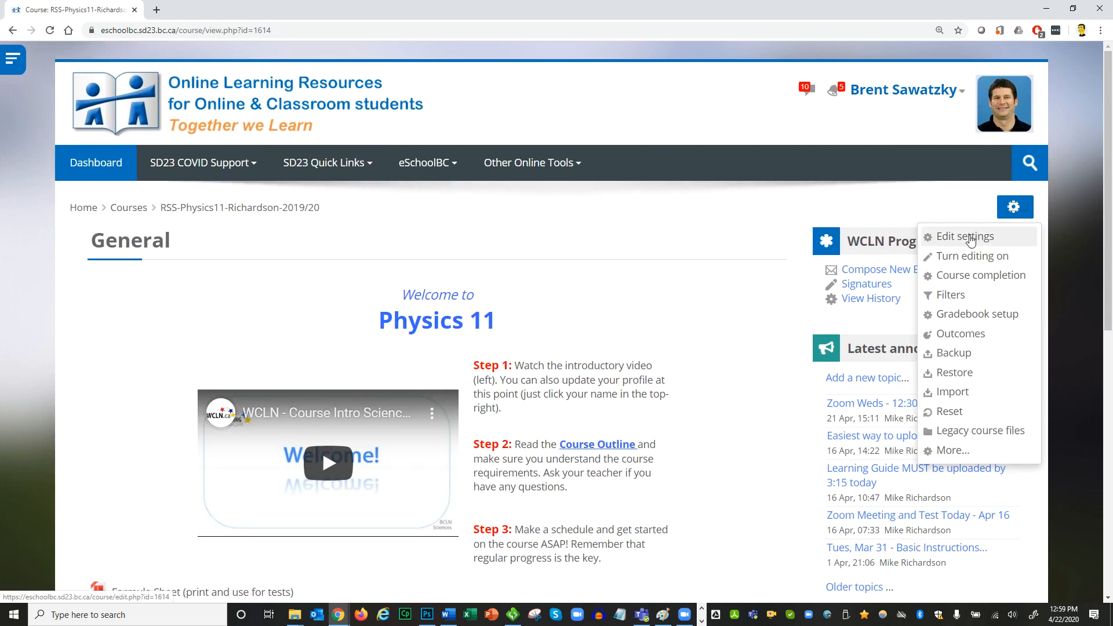
pyautogui.click(967, 232)
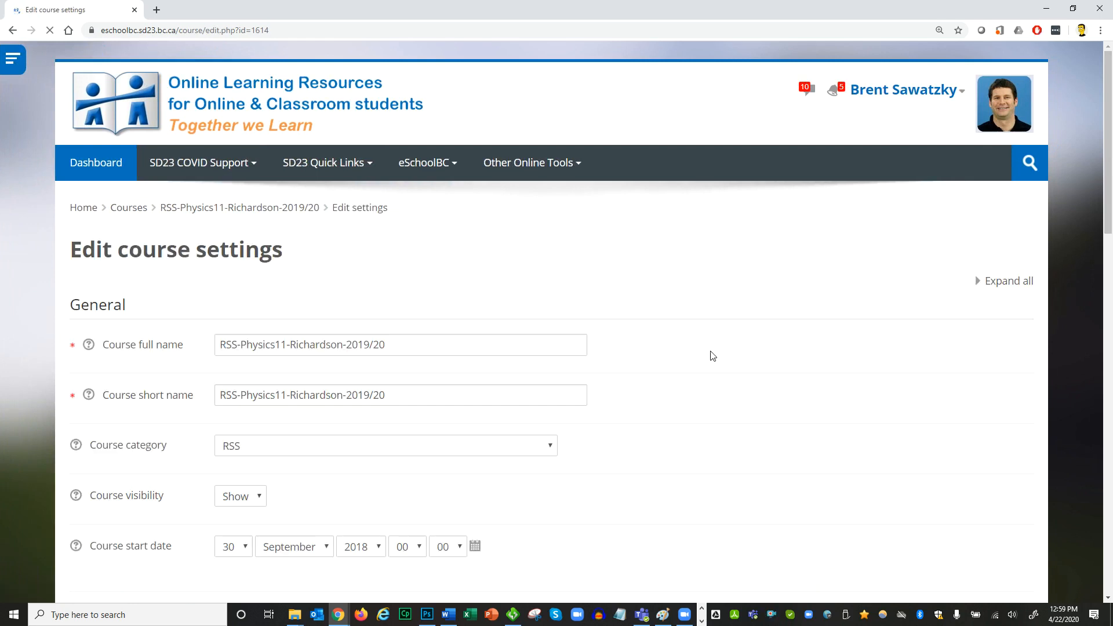
# Review the Group mode options in the course's Groups settings and leave the settings without saving
pyautogui.scroll(-10, 714, 387)
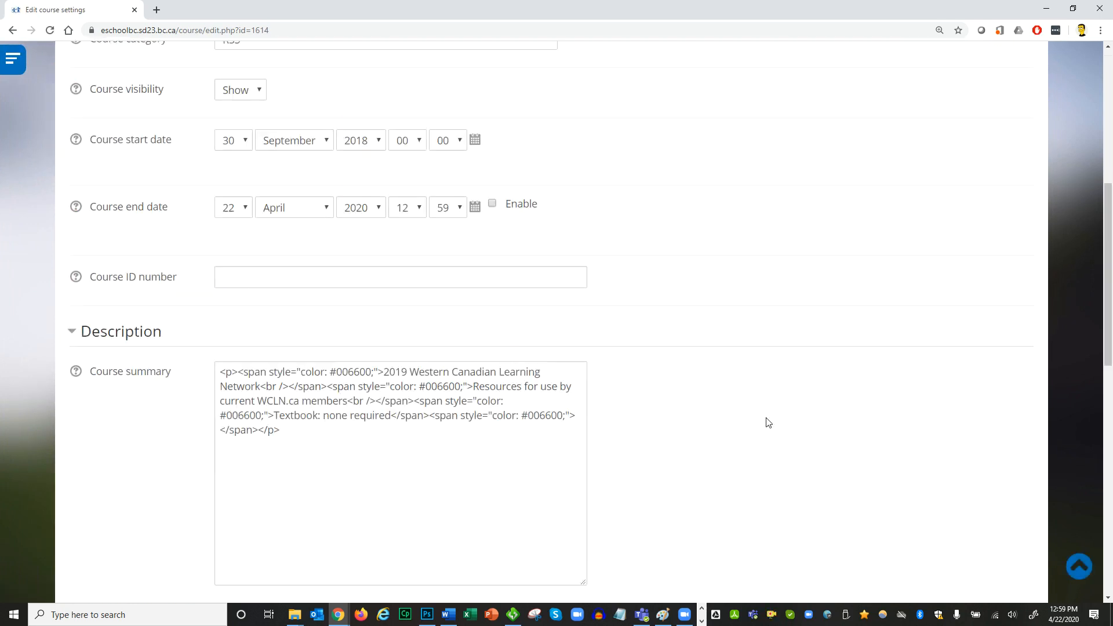
pyautogui.scroll(-4, 186, 502)
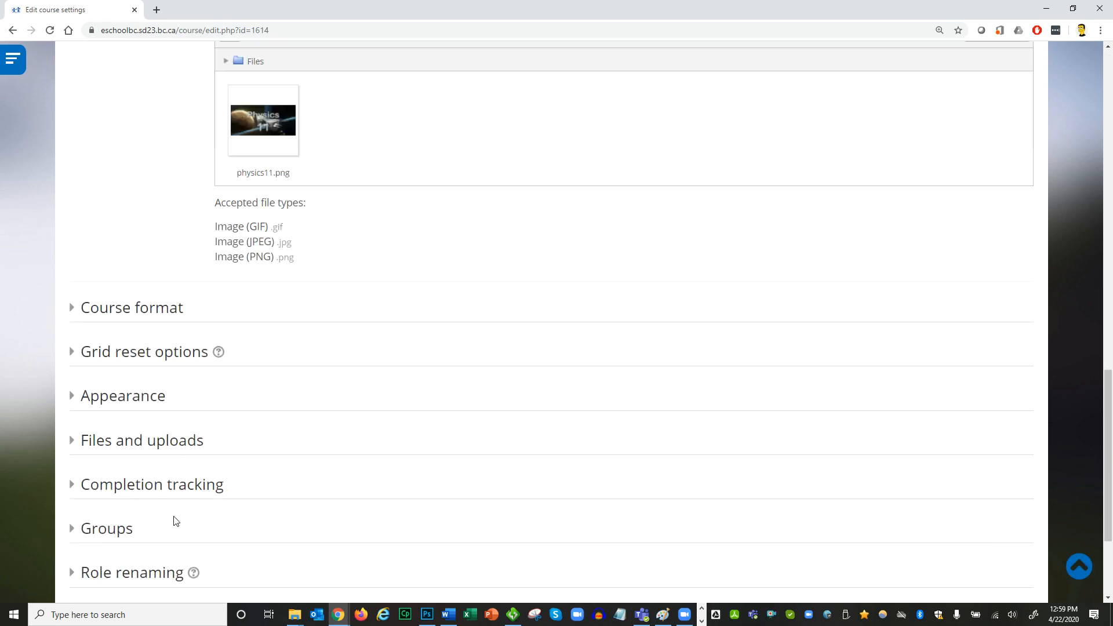
pyautogui.click(72, 531)
pyautogui.scroll(-5, 539, 464)
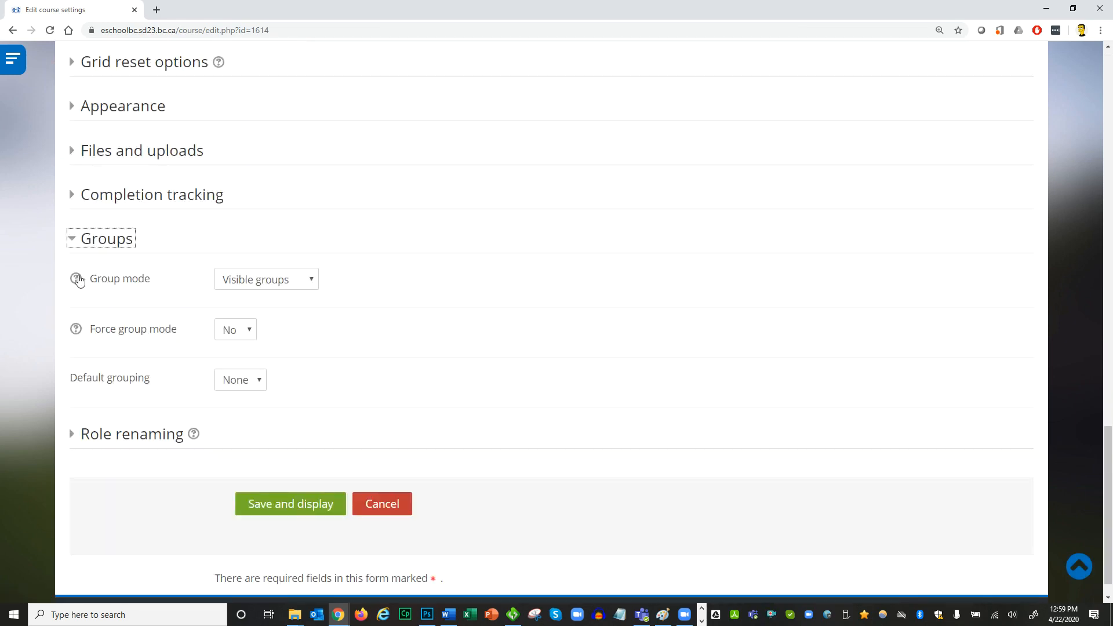
pyautogui.click(308, 283)
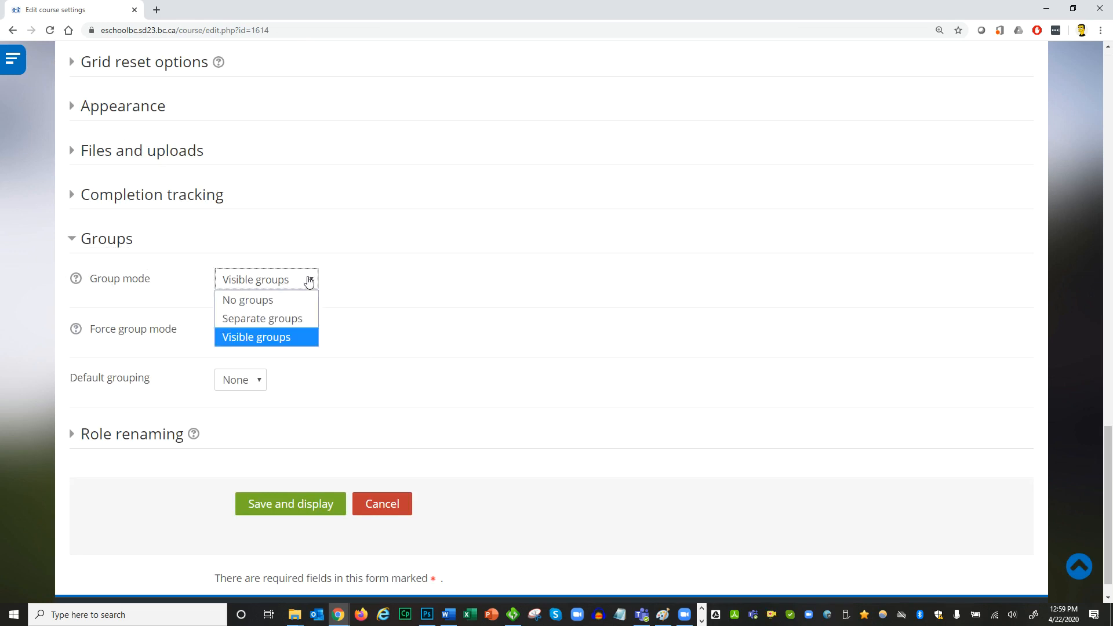
pyautogui.click(308, 283)
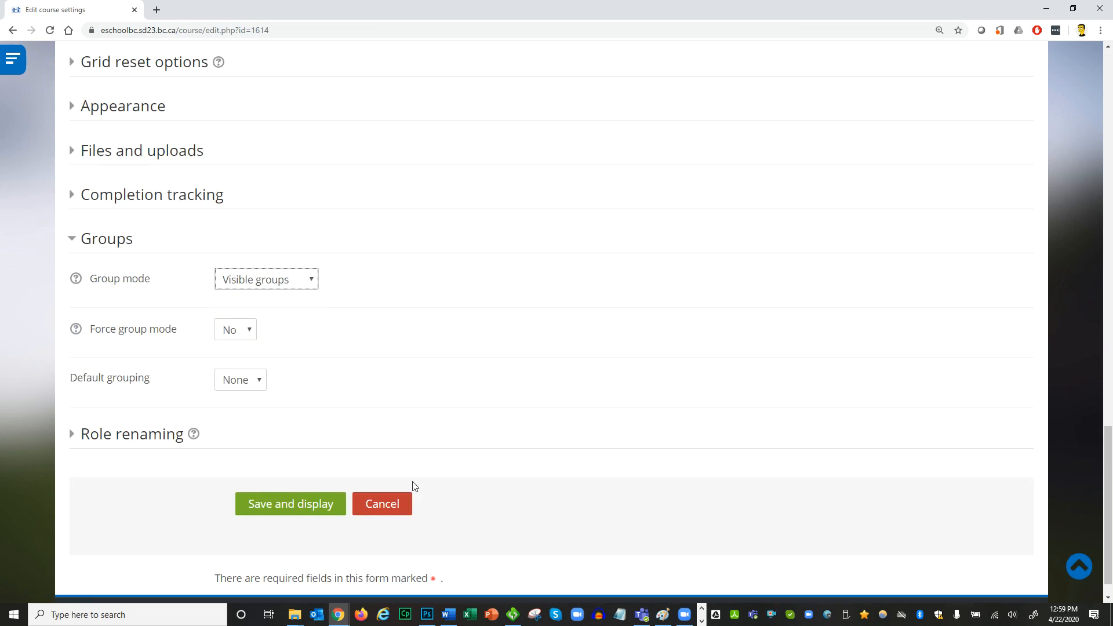
pyautogui.click(387, 516)
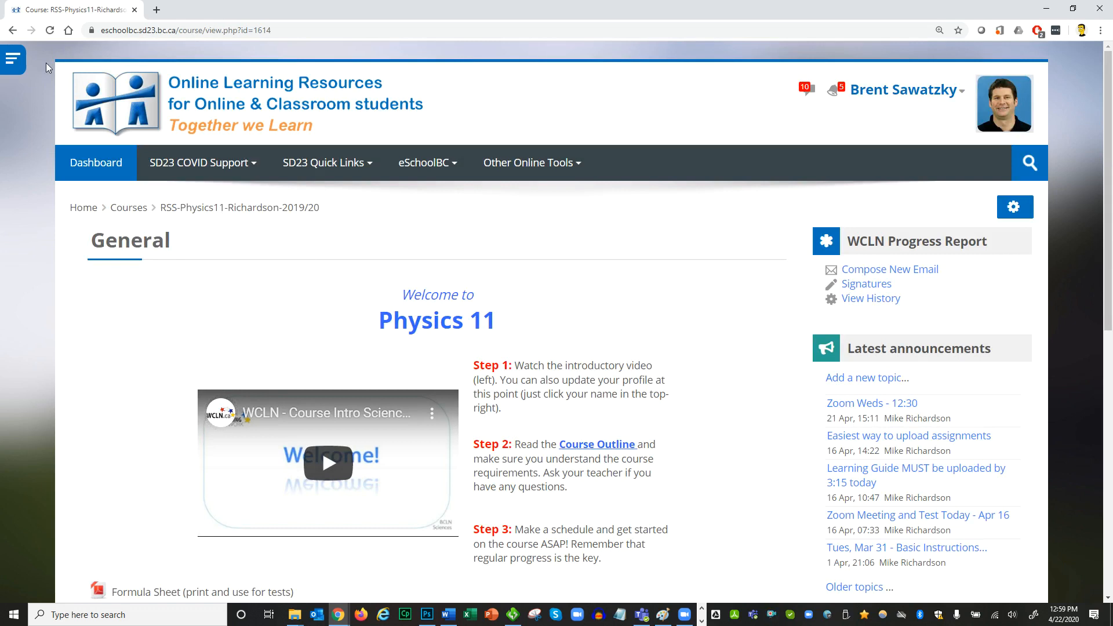
# Open the Groups management page for the course's users
pyautogui.click(16, 59)
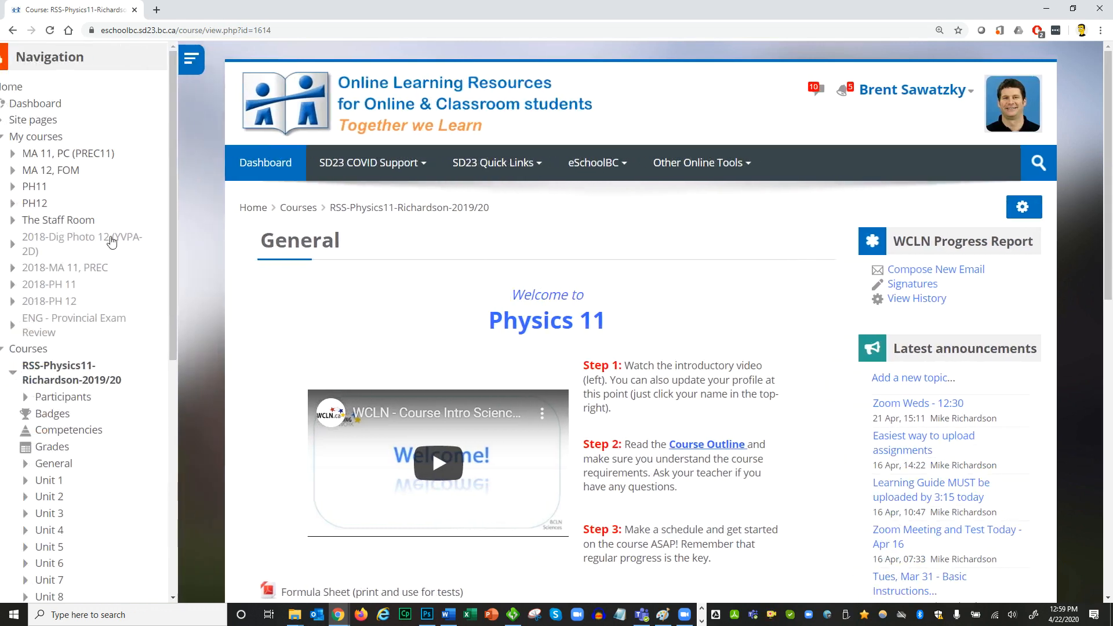
pyautogui.scroll(-6, 151, 400)
pyautogui.scroll(-2, 152, 400)
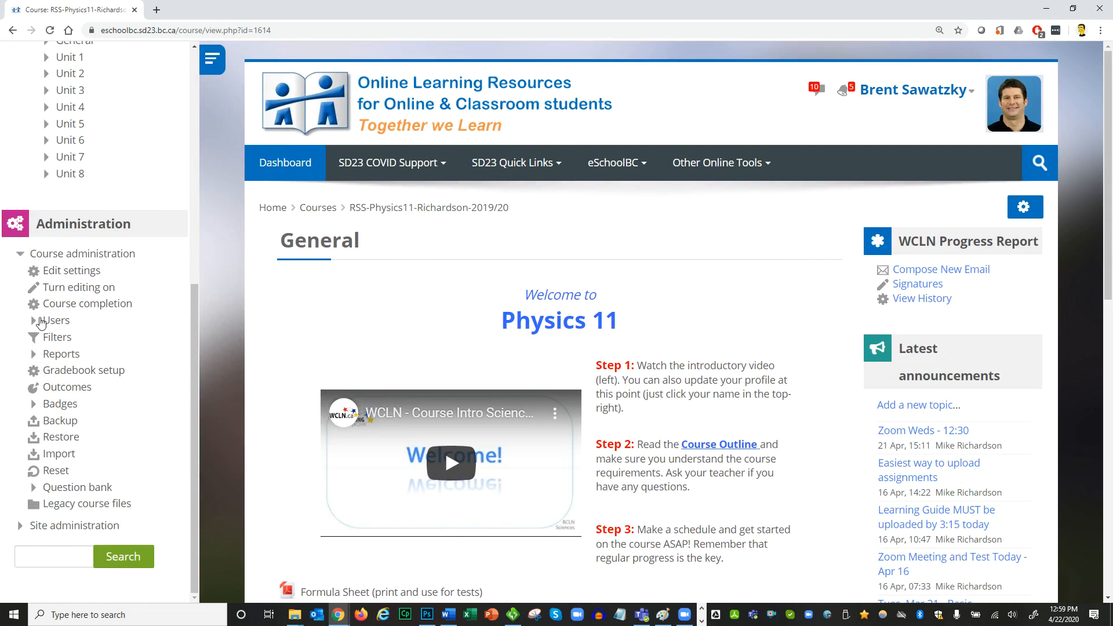
pyautogui.click(40, 320)
pyautogui.click(87, 372)
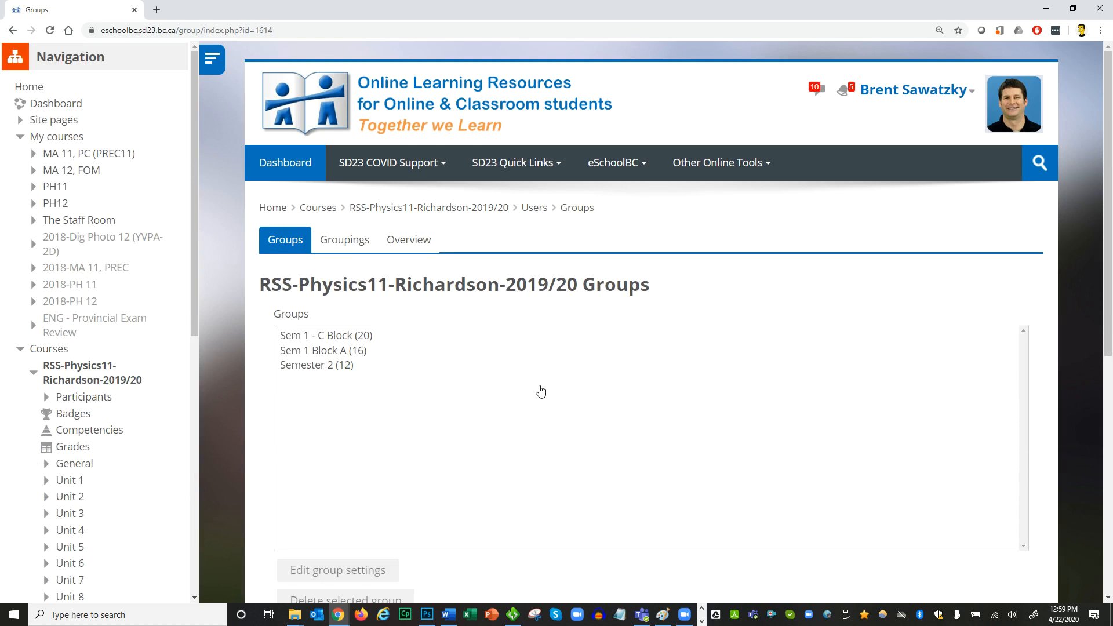
# Examine the course's existing groups and the options for creating groups and managing their members
pyautogui.scroll(-1, 644, 310)
pyautogui.scroll(-1, 614, 352)
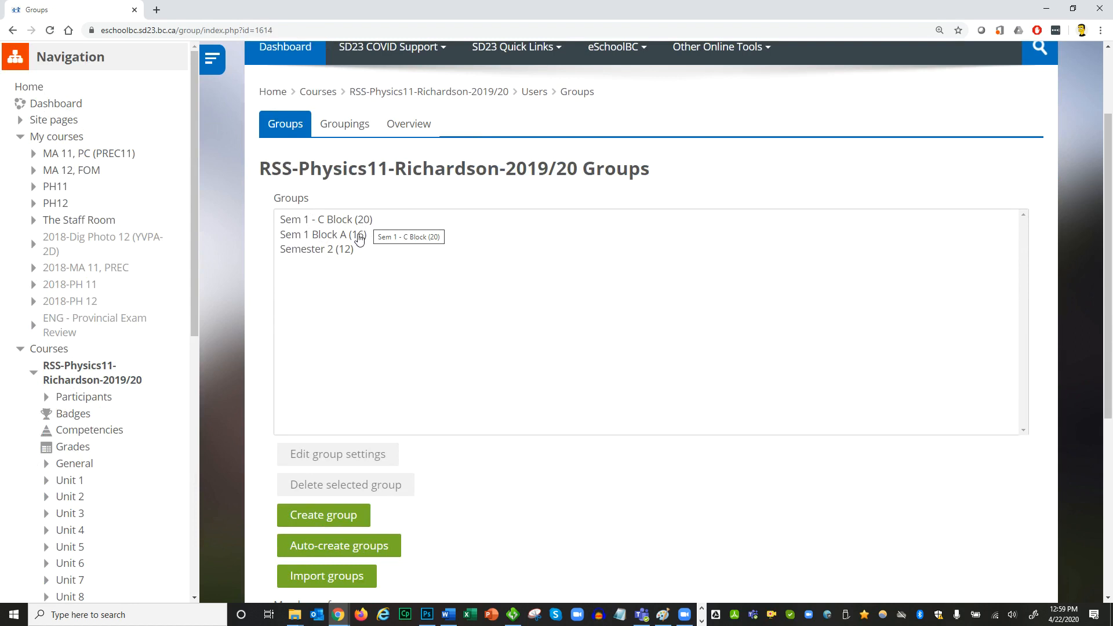
pyautogui.scroll(-3, 527, 522)
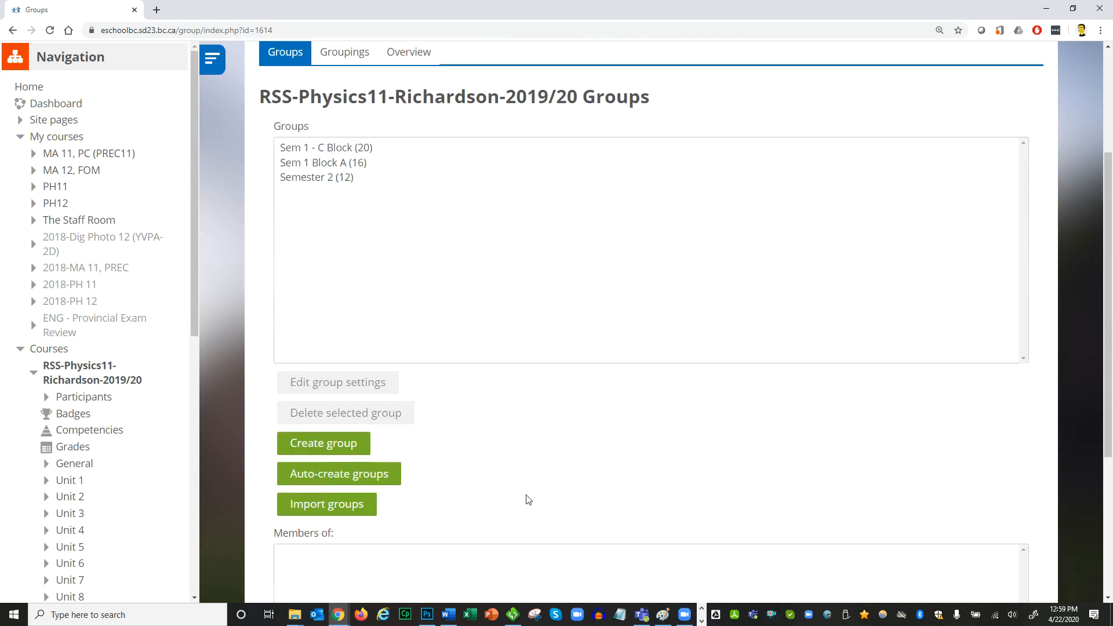
pyautogui.scroll(2, 524, 490)
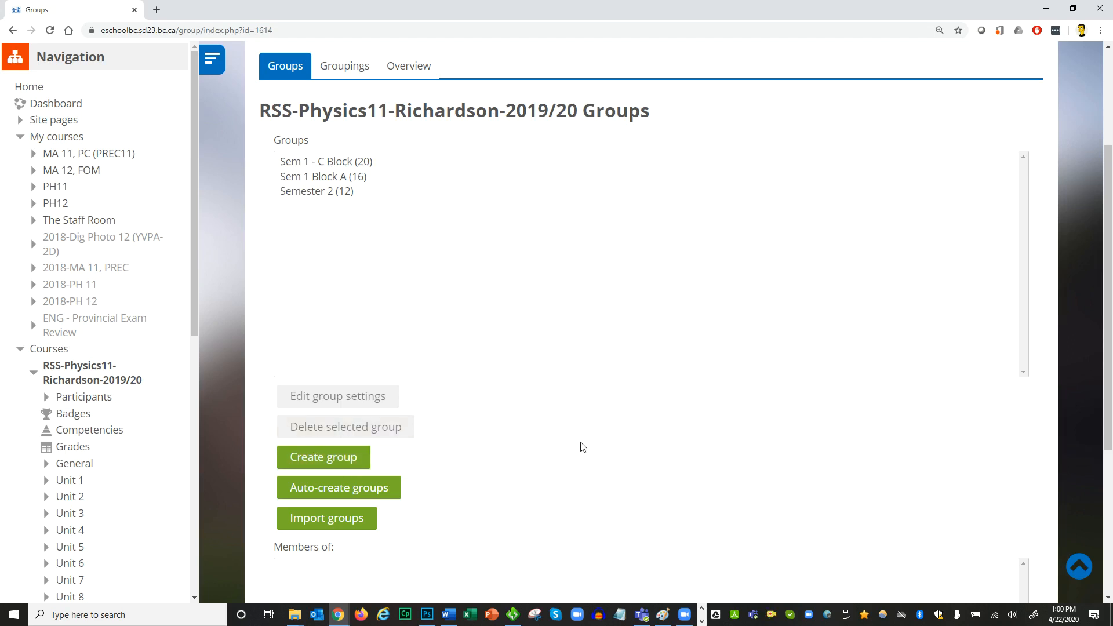
pyautogui.scroll(-1, 595, 436)
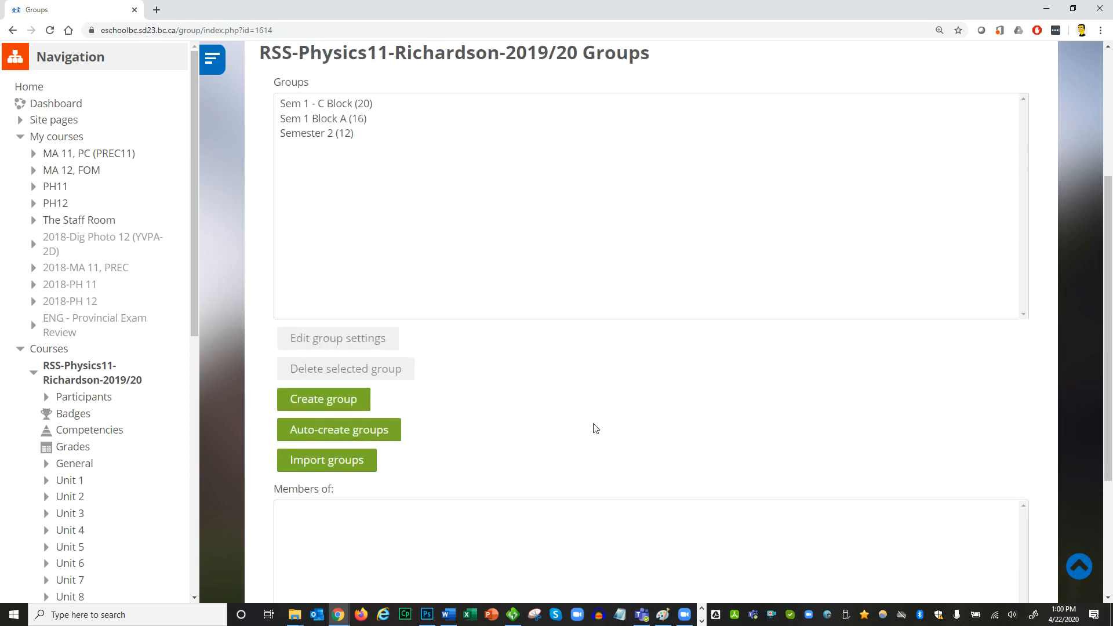
pyautogui.scroll(-4, 592, 385)
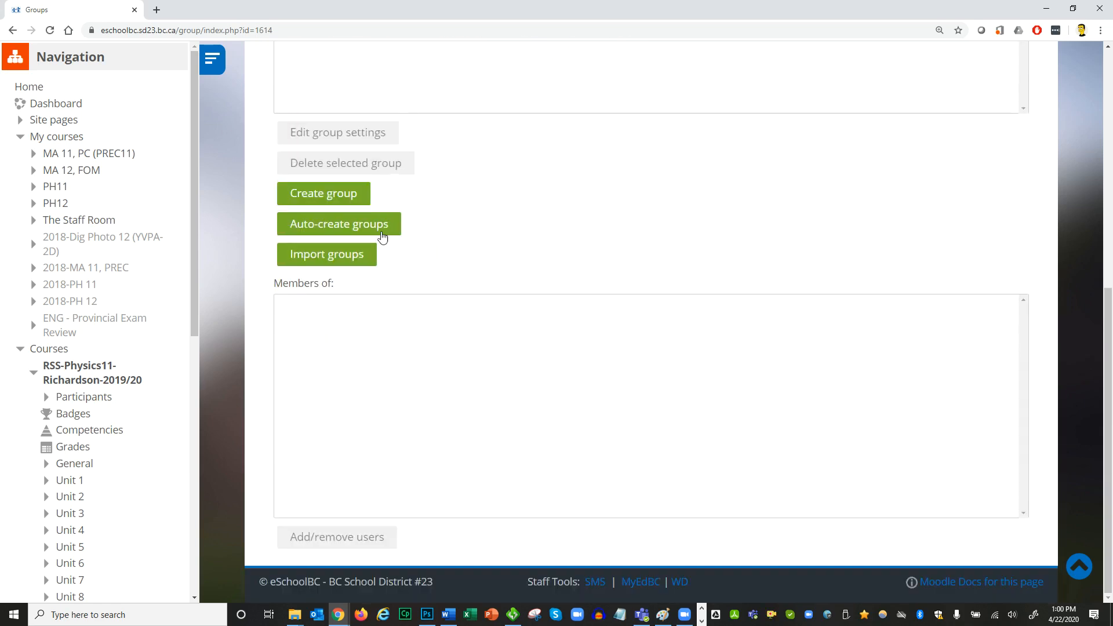
# Select the Sem 1 Block A group and look through its member list and the group management options
pyautogui.scroll(4, 522, 336)
pyautogui.click(306, 144)
pyautogui.scroll(-1, 622, 390)
pyautogui.scroll(-3, 622, 390)
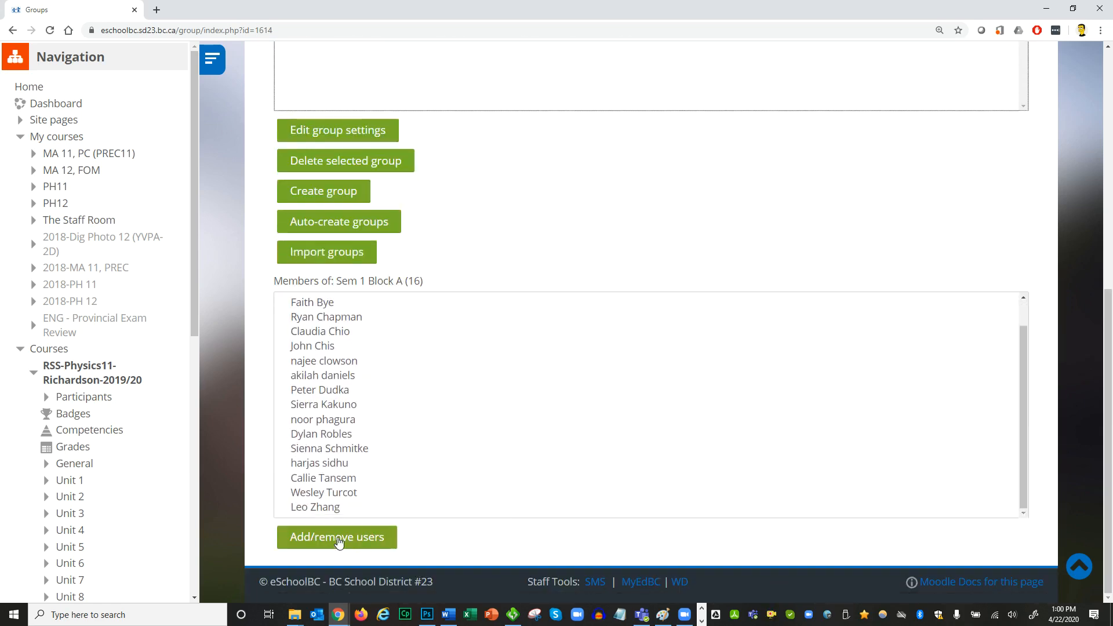
pyautogui.scroll(1, 667, 405)
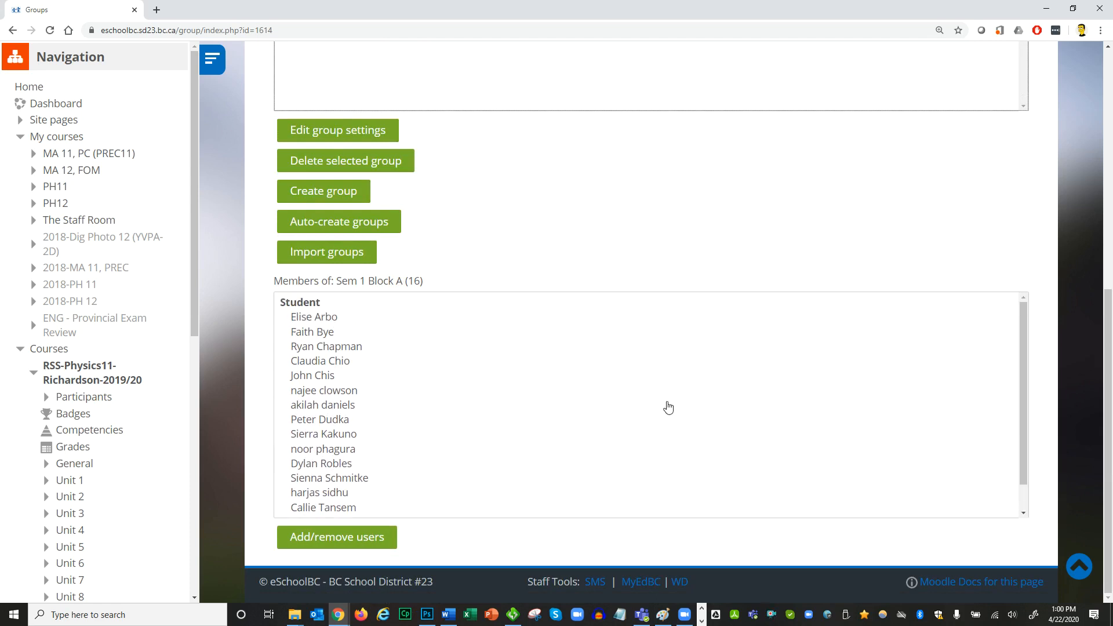
pyautogui.scroll(5, 698, 276)
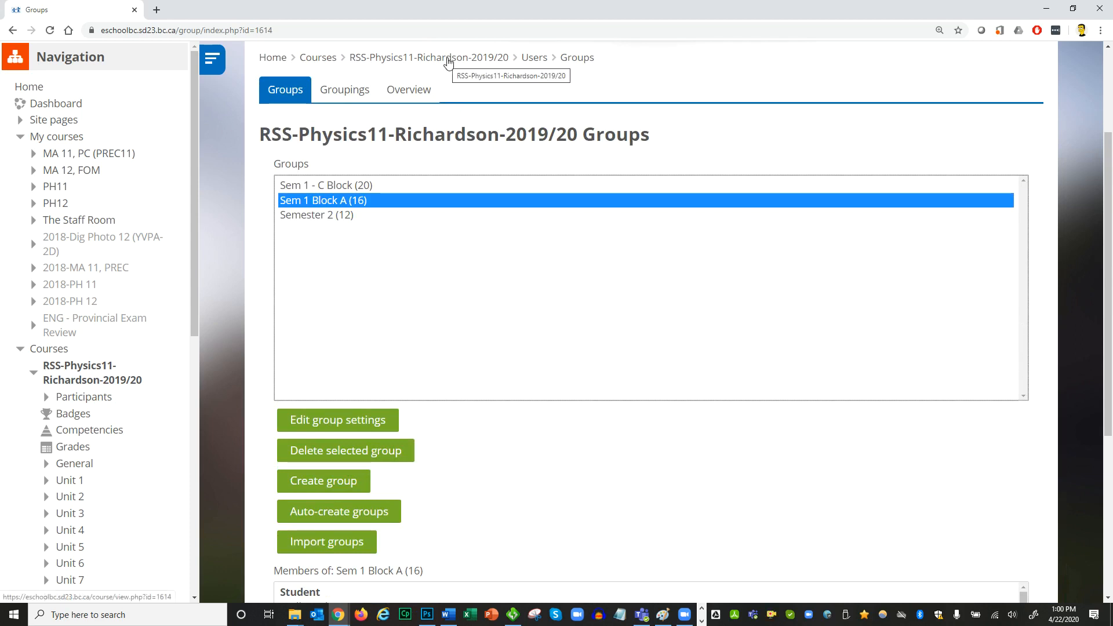
# Return to the course main page and open the Self enrolment (Student) settings from the course's enrolment methods
pyautogui.click(448, 58)
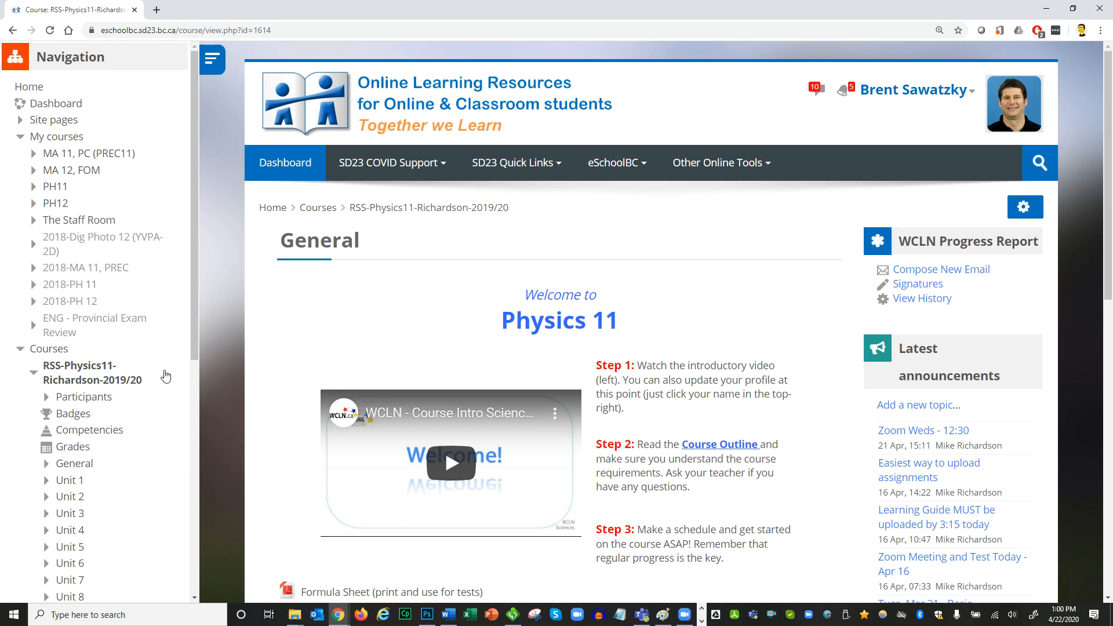
pyautogui.scroll(-1, 148, 390)
pyautogui.scroll(-6, 147, 392)
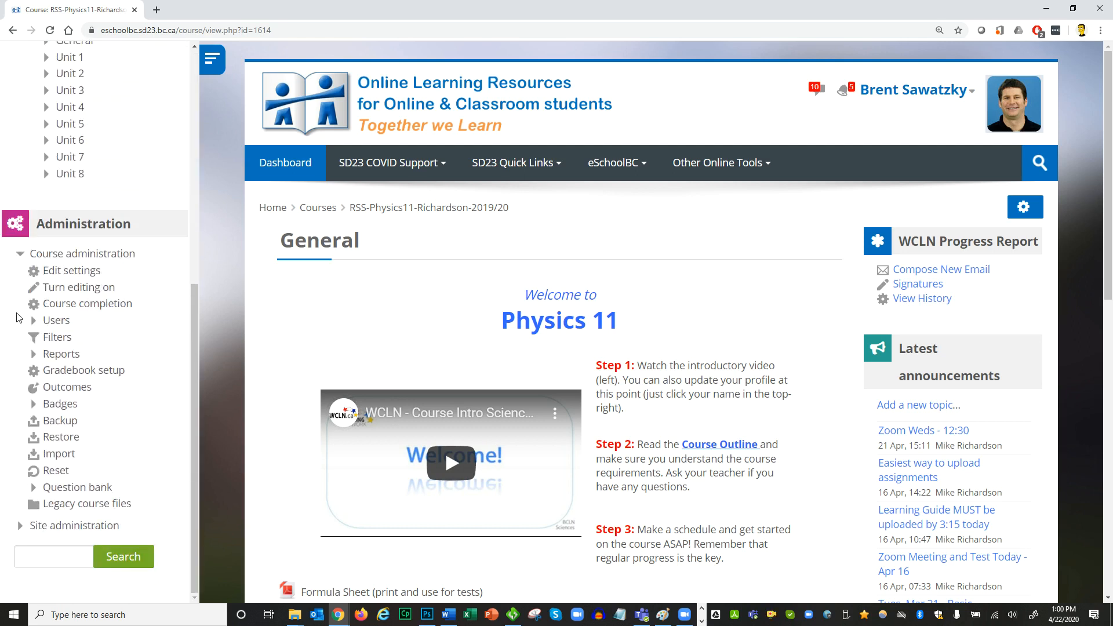
pyautogui.click(35, 322)
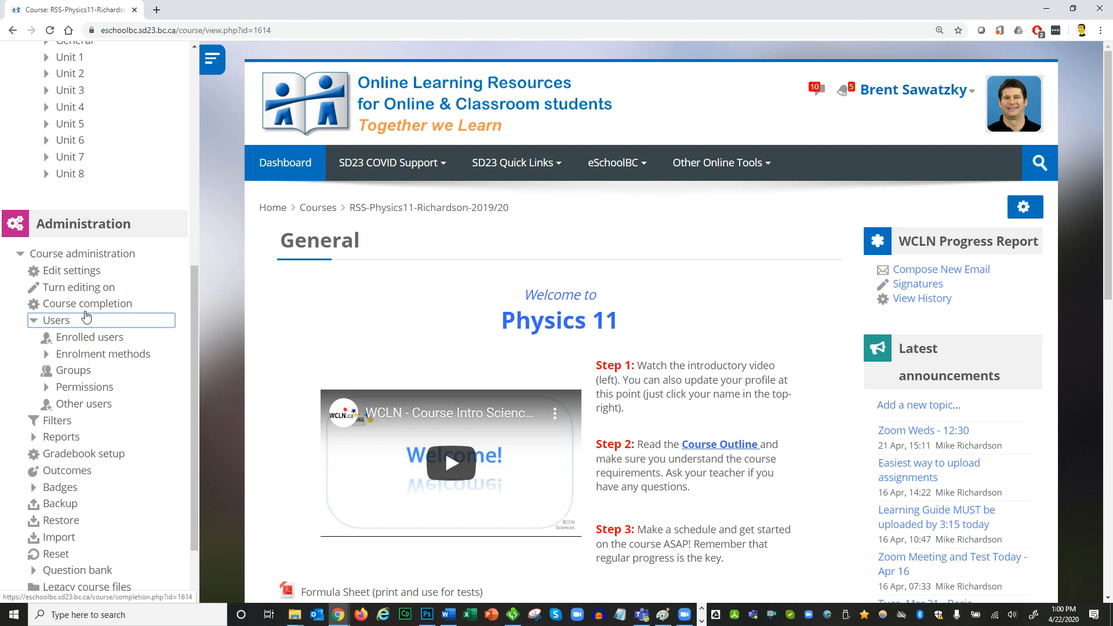
pyautogui.click(102, 357)
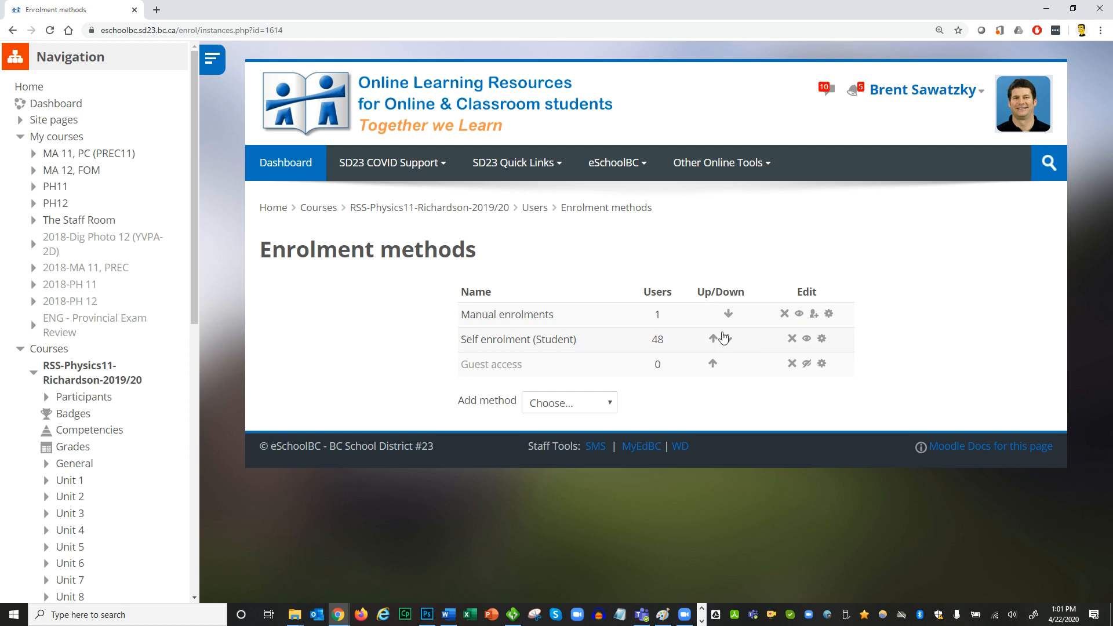
pyautogui.click(823, 341)
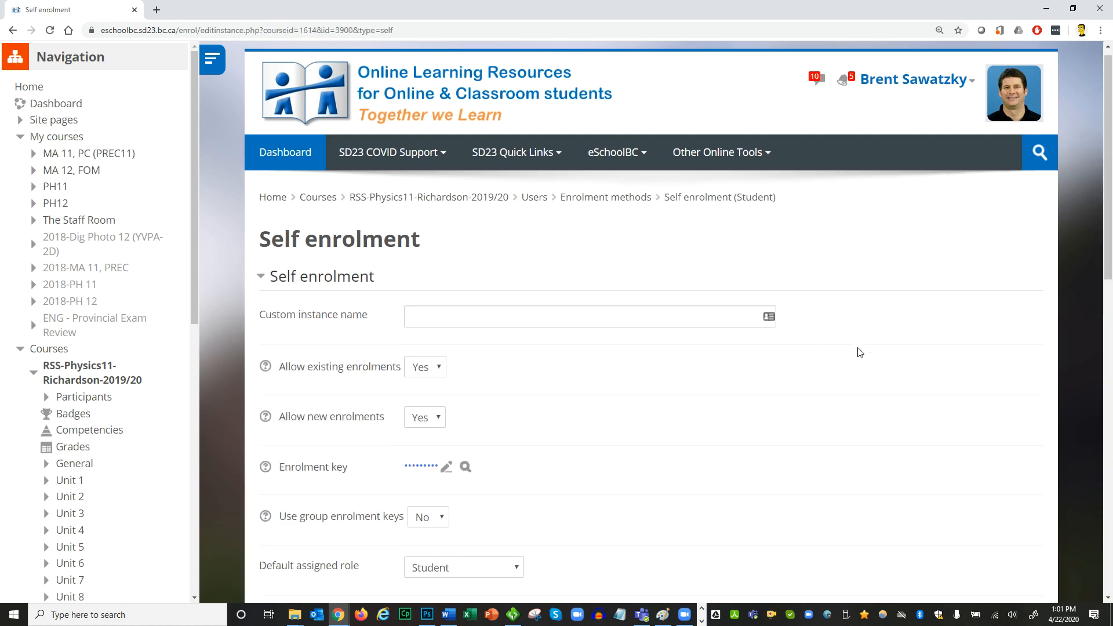
# Review the enrolment key setting and the Use group enrolment keys options without changing them
pyautogui.scroll(-4, 858, 342)
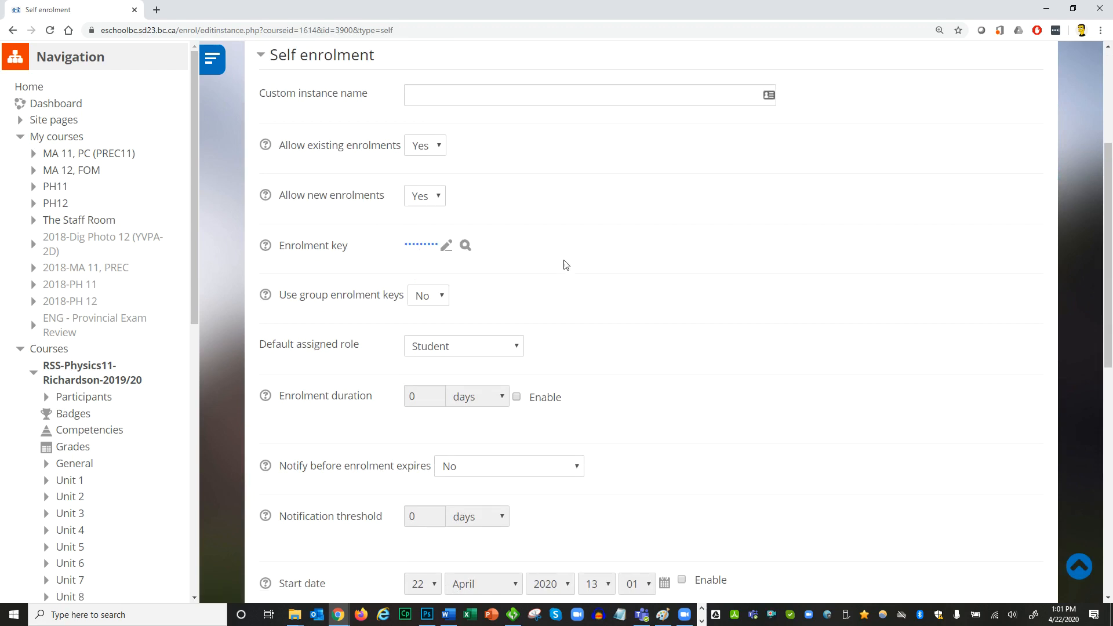
pyautogui.scroll(1, 773, 367)
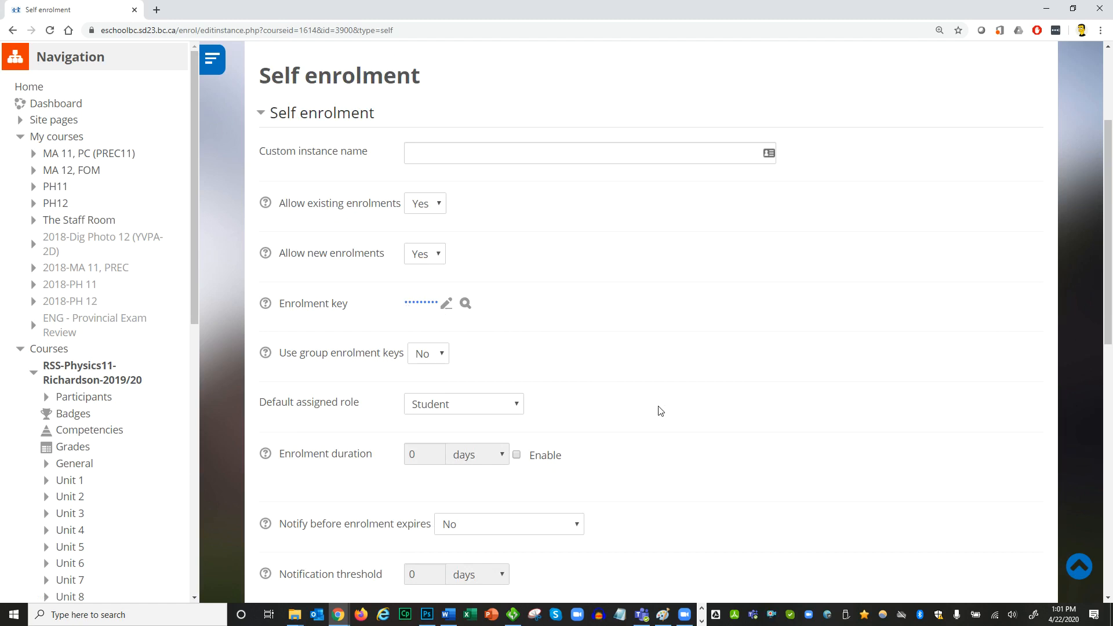
pyautogui.click(437, 355)
pyautogui.click(585, 365)
pyautogui.scroll(-1, 620, 394)
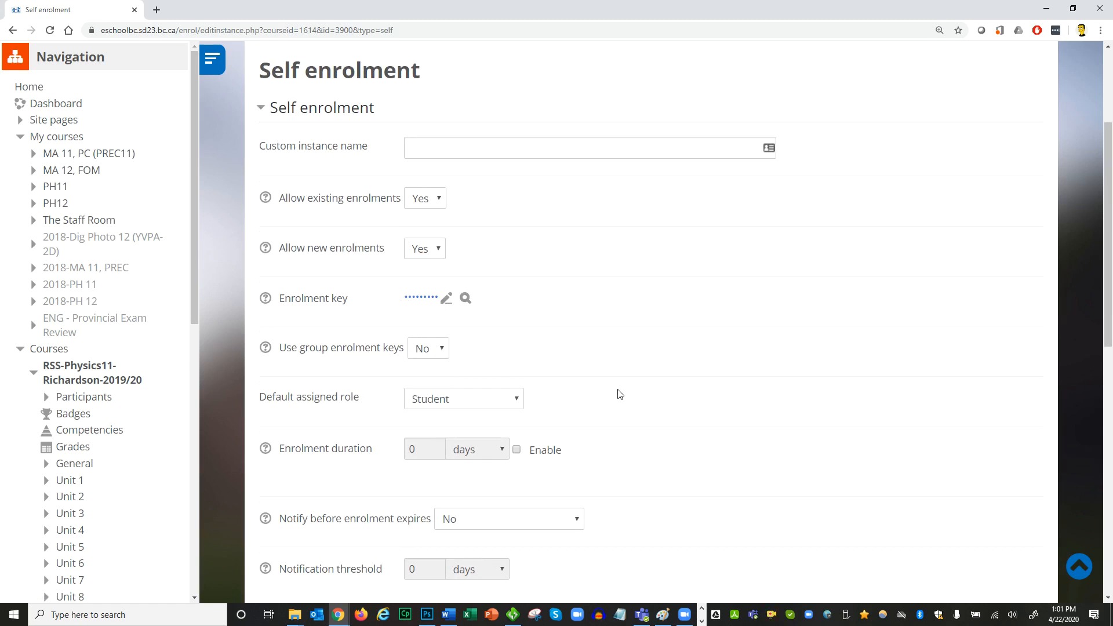
# Check the Default assigned role choices and the remaining self enrolment settings, including dates, user limit and welcome message
pyautogui.scroll(-3, 619, 394)
pyautogui.click(508, 232)
pyautogui.click(559, 241)
pyautogui.scroll(-5, 838, 342)
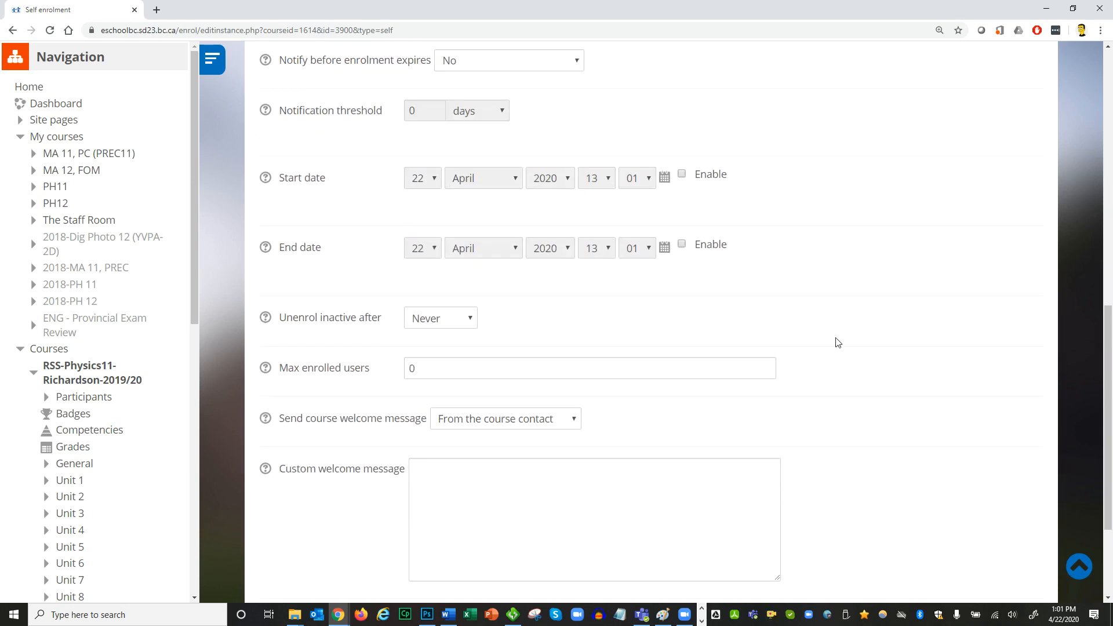
# Look over the self enrolment settings again and return to the course main page without saving
pyautogui.scroll(8, 902, 363)
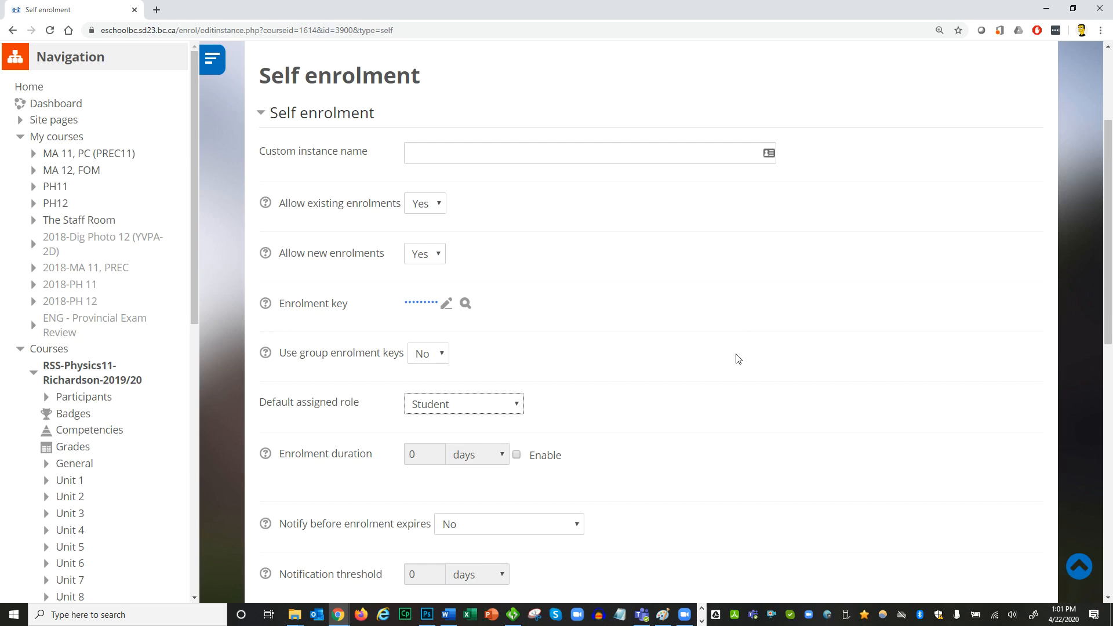
pyautogui.scroll(-2, 738, 359)
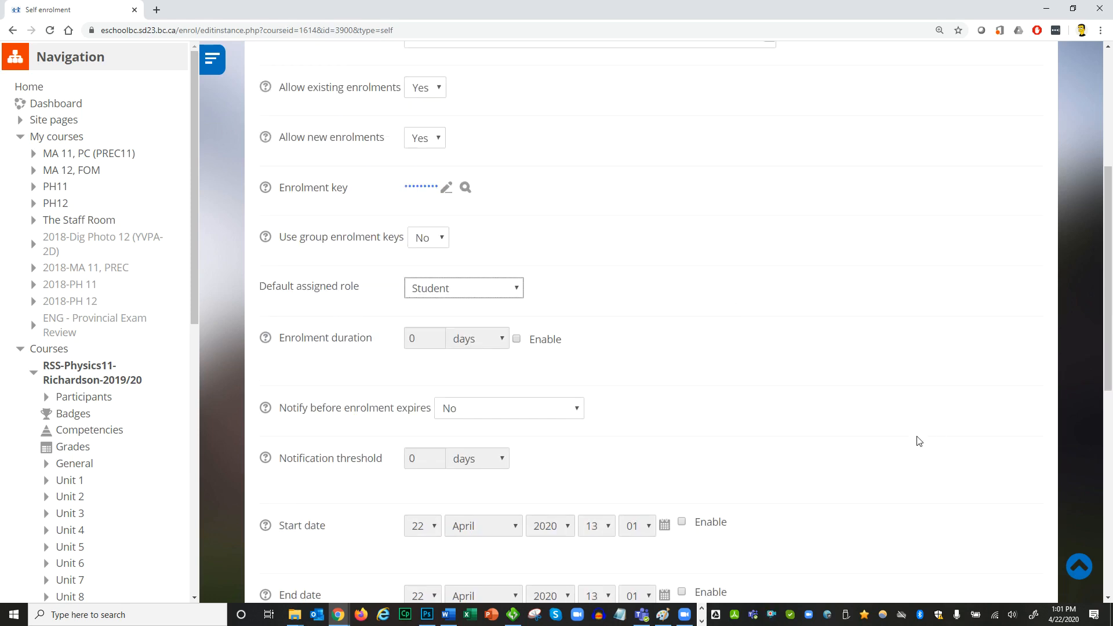
pyautogui.scroll(4, 919, 441)
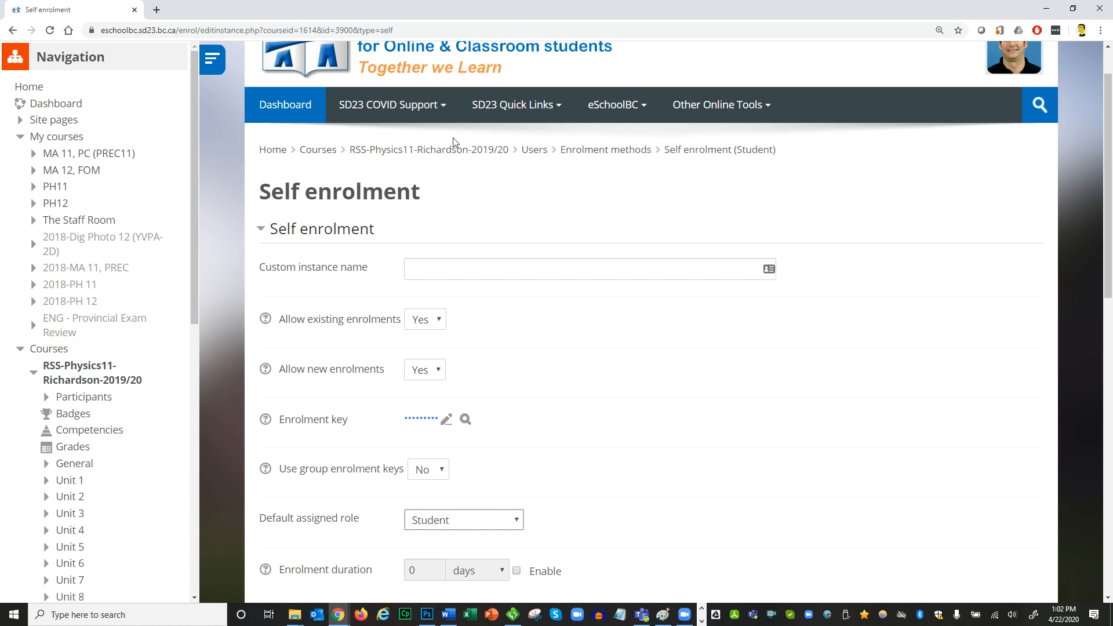
pyautogui.click(458, 152)
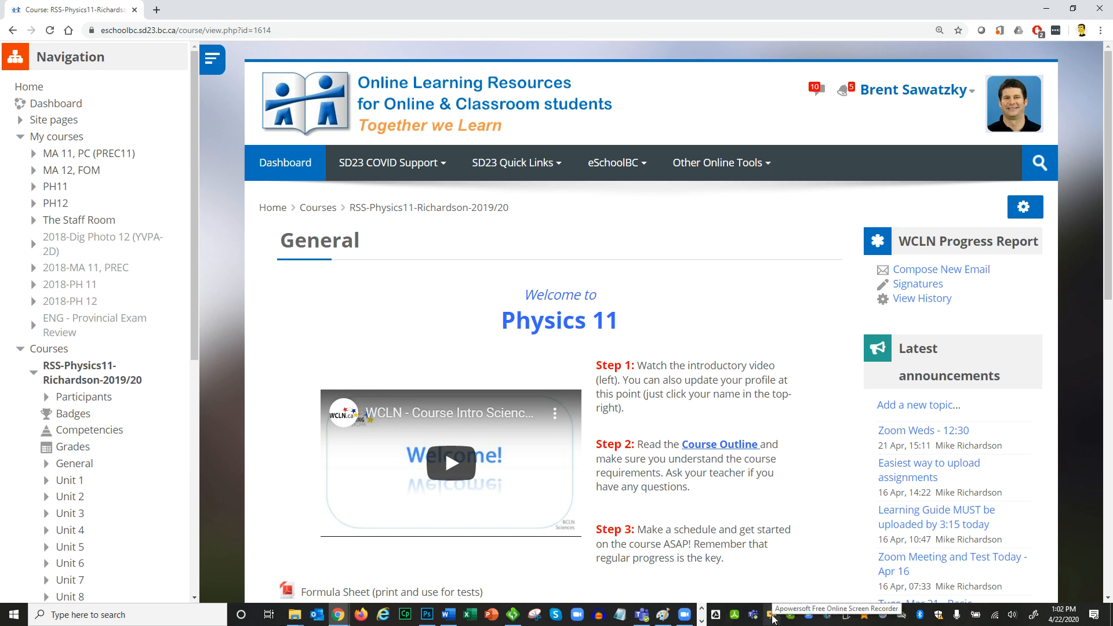
pyautogui.click(772, 615)
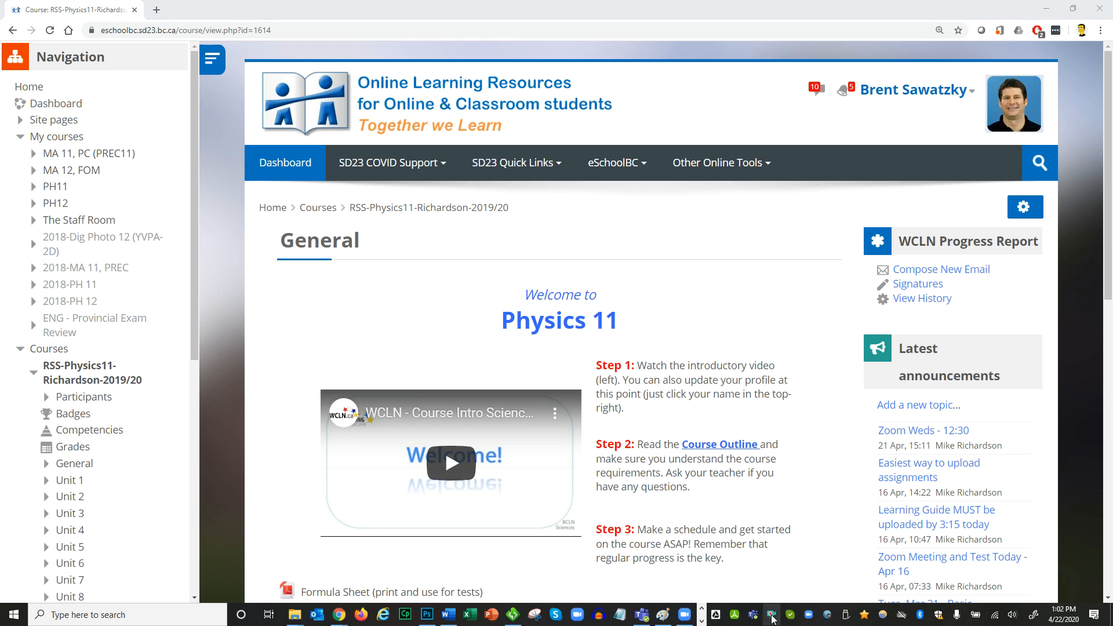
pyautogui.rightClick(772, 618)
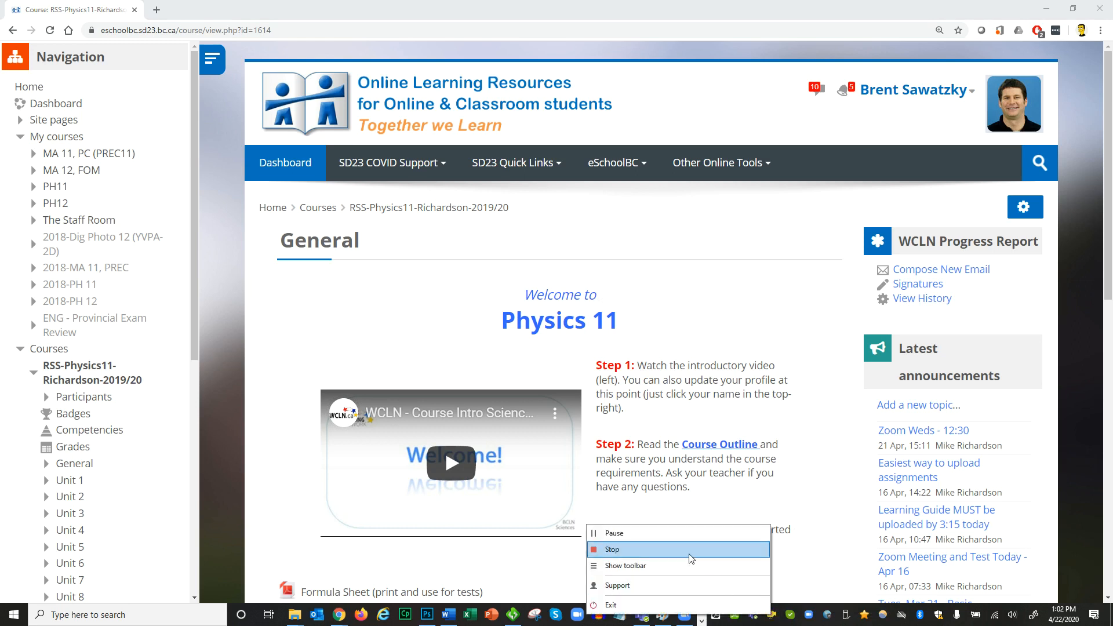